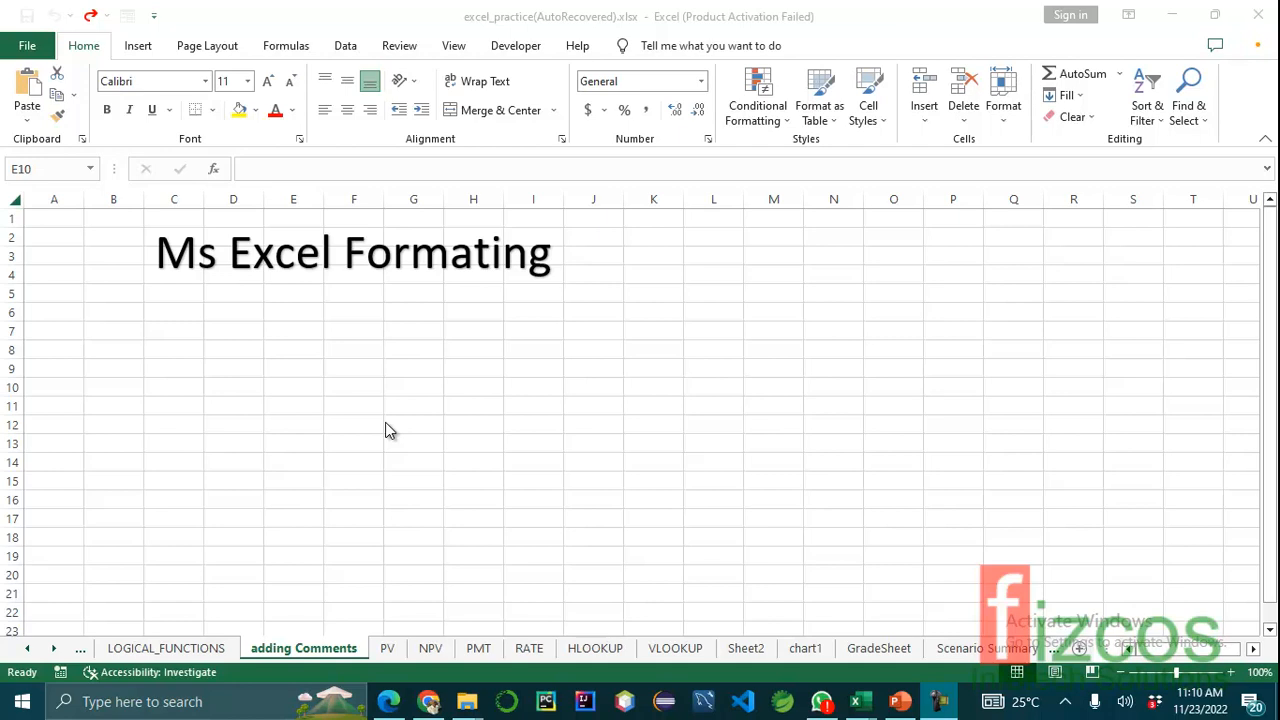
Enter Lagos, Abuja, London, Kano, Germany and Canada down cells C6 to C11
{"action": "key", "text": "ctrl+y"}
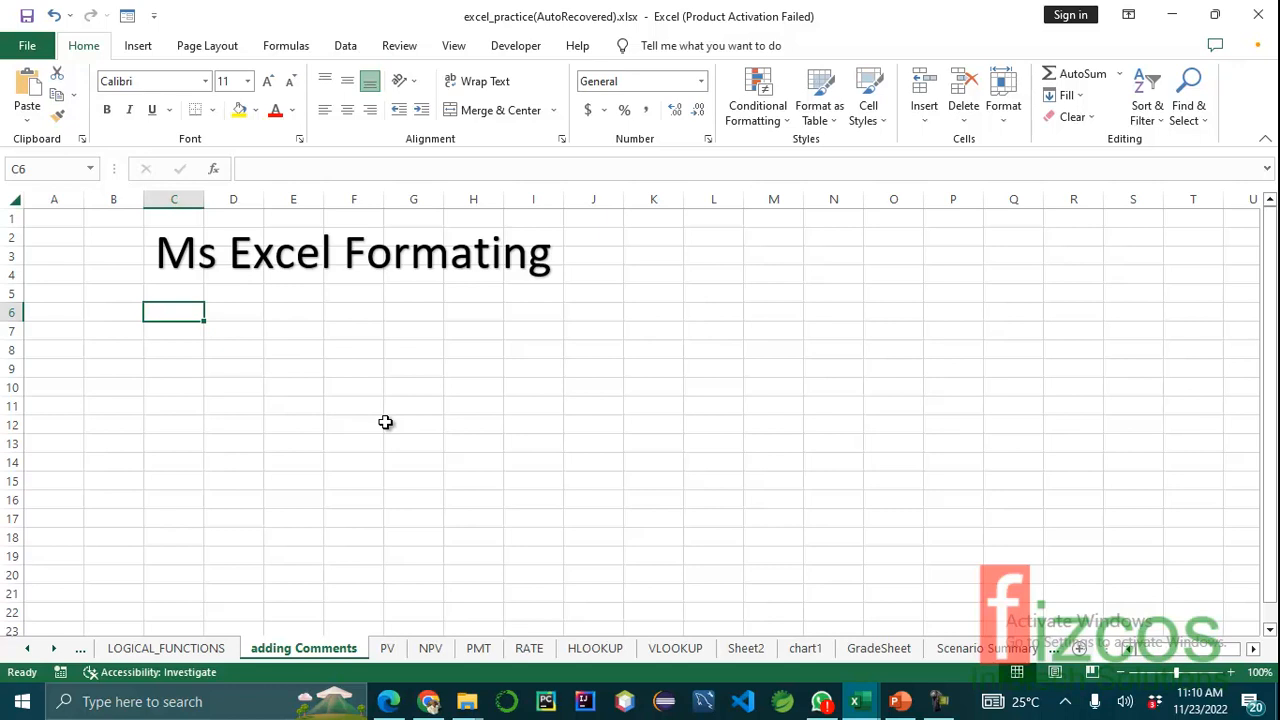
{"action": "type", "text": "Lagos"}
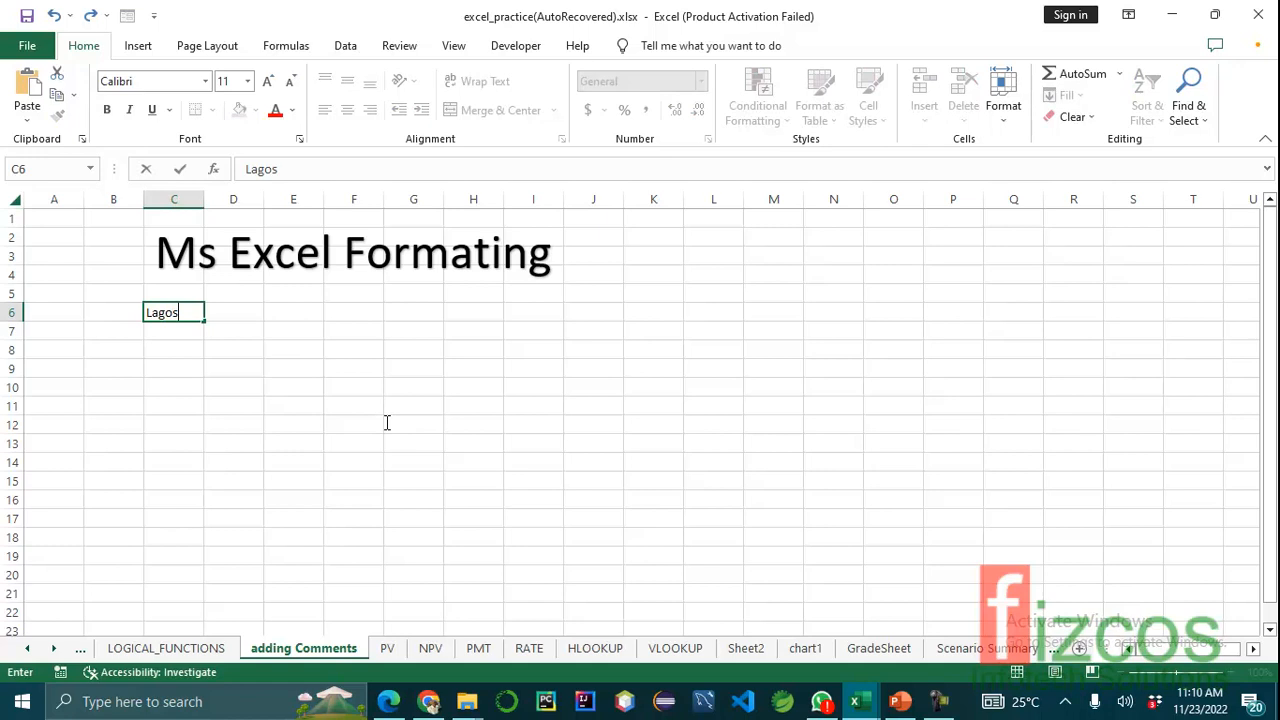
{"action": "key", "text": "Return"}
{"action": "type", "text": "Abuja"}
{"action": "key", "text": "Return"}
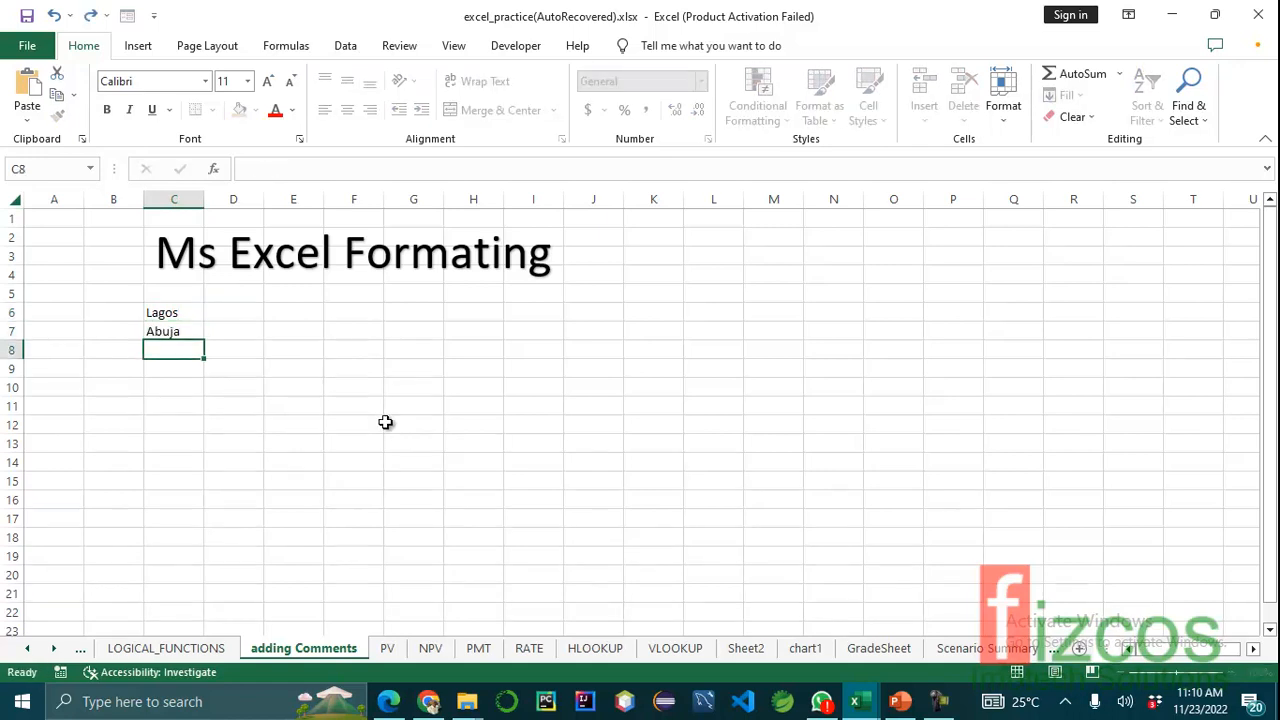
{"action": "type", "text": "London"}
{"action": "key", "text": "Return"}
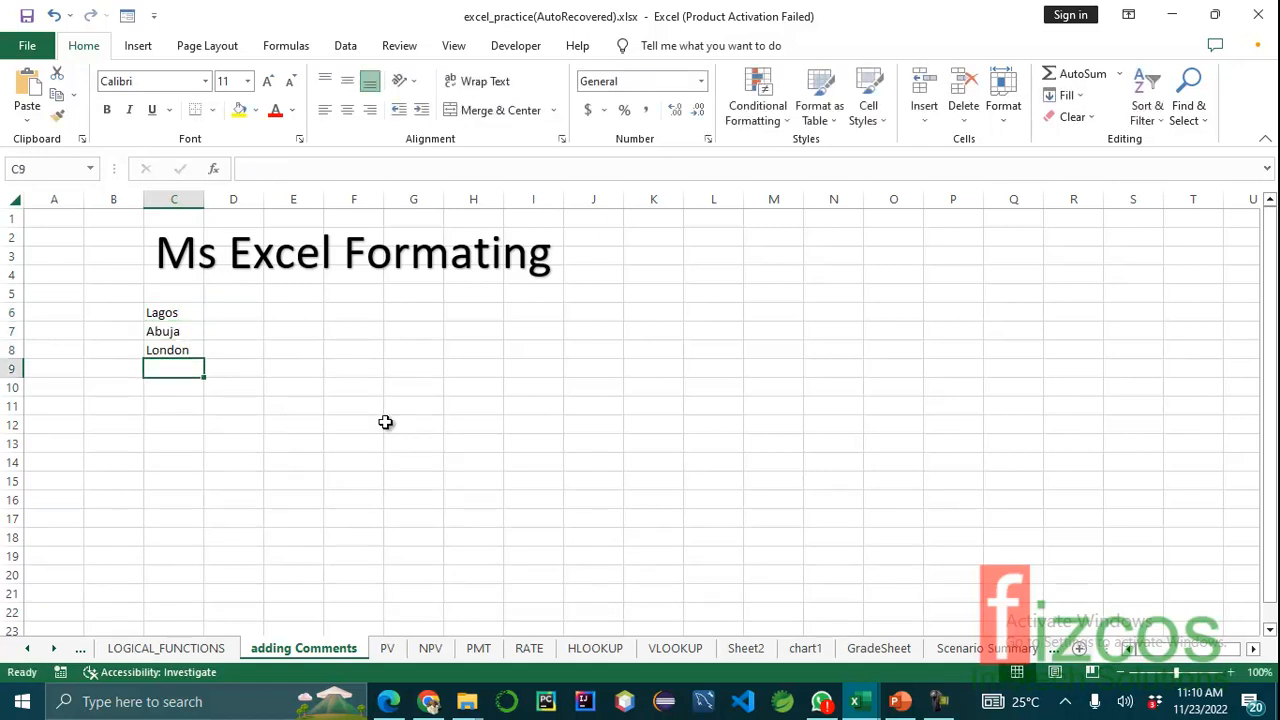
{"action": "type", "text": "Kano"}
{"action": "key", "text": "Return"}
{"action": "type", "text": "Germany"}
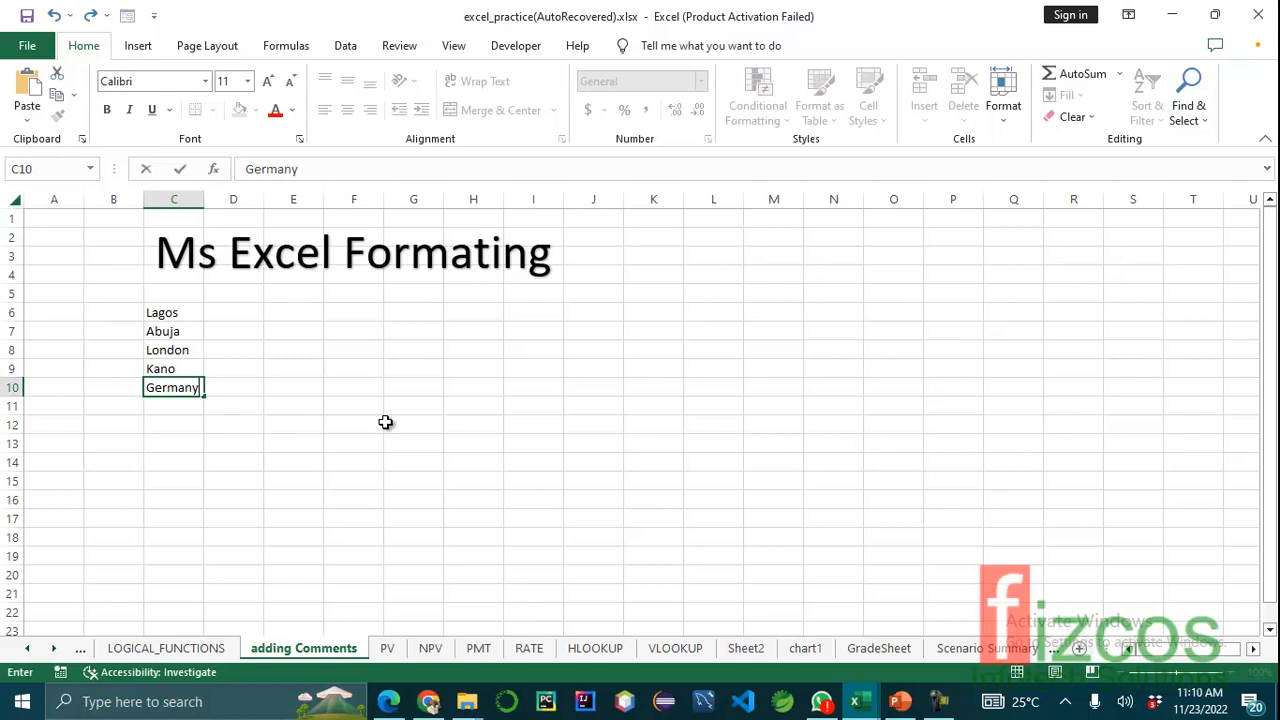
{"action": "key", "text": "Return"}
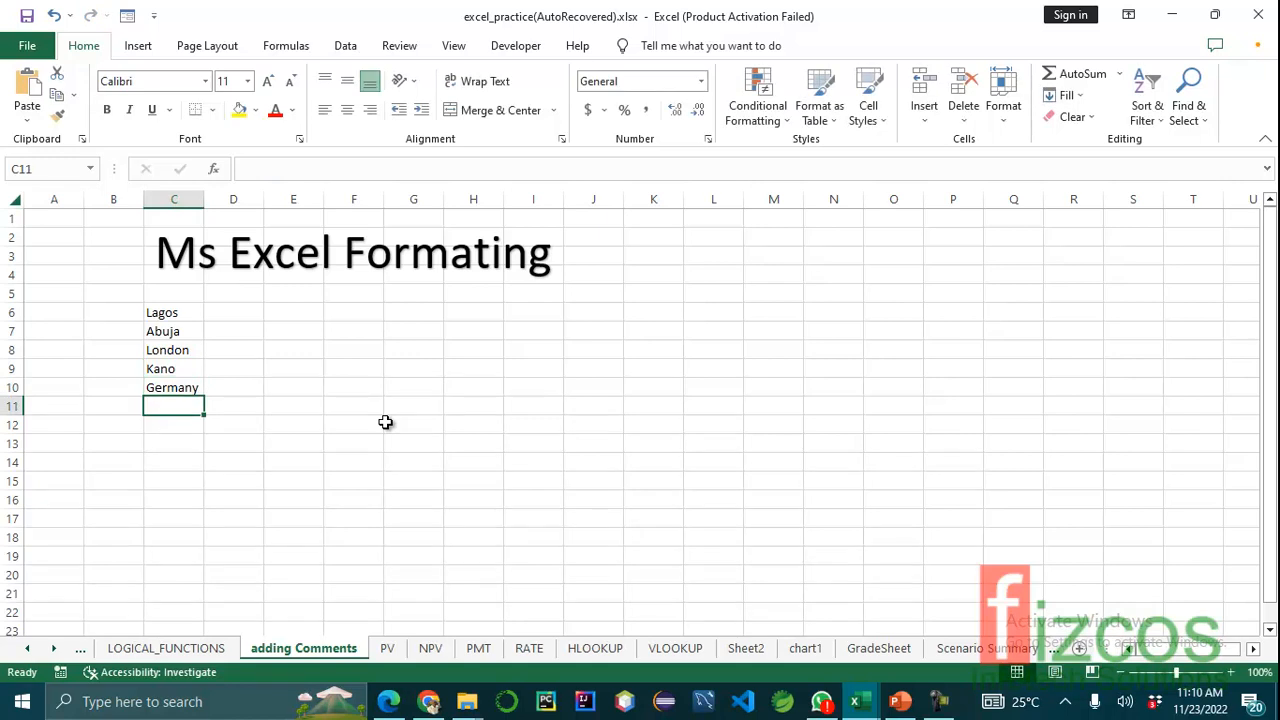
{"action": "type", "text": "Canada"}
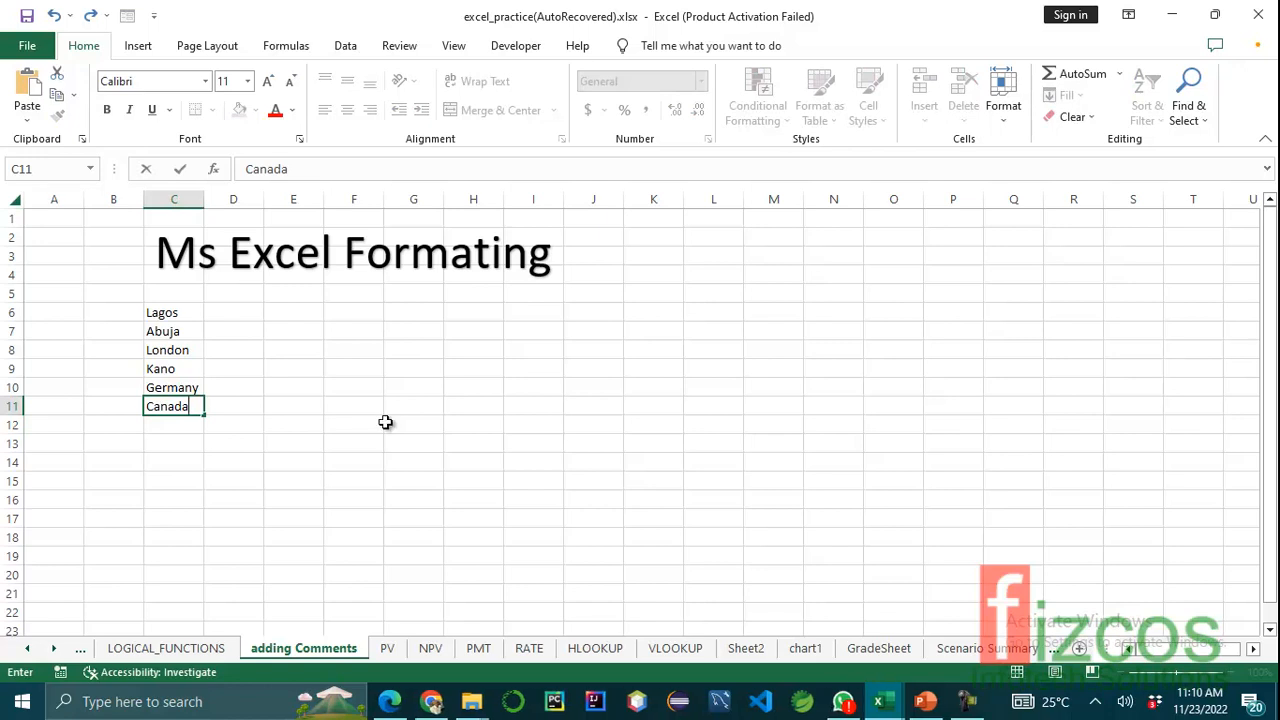
{"action": "key", "text": "Return"}
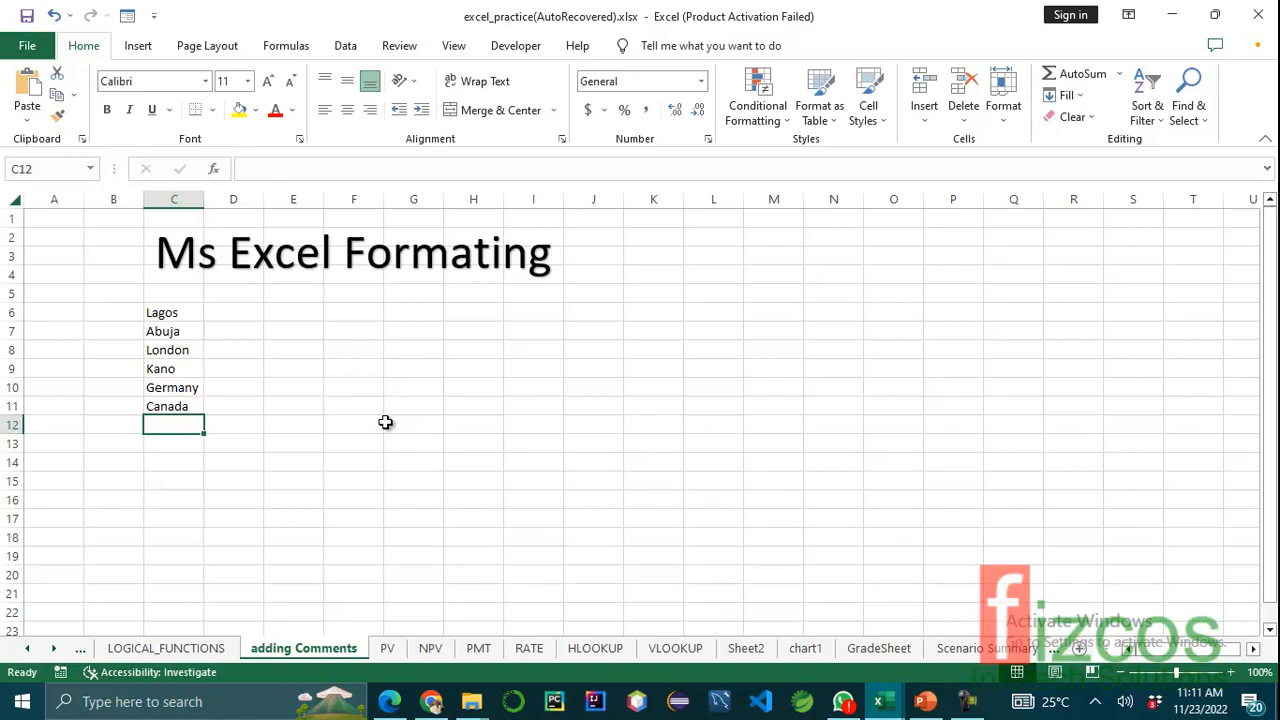
Add the heading State/Country in cell C5 above the list of places
{"action": "key", "text": "ctrl+Up"}
{"action": "key", "text": "ctrl+Up"}
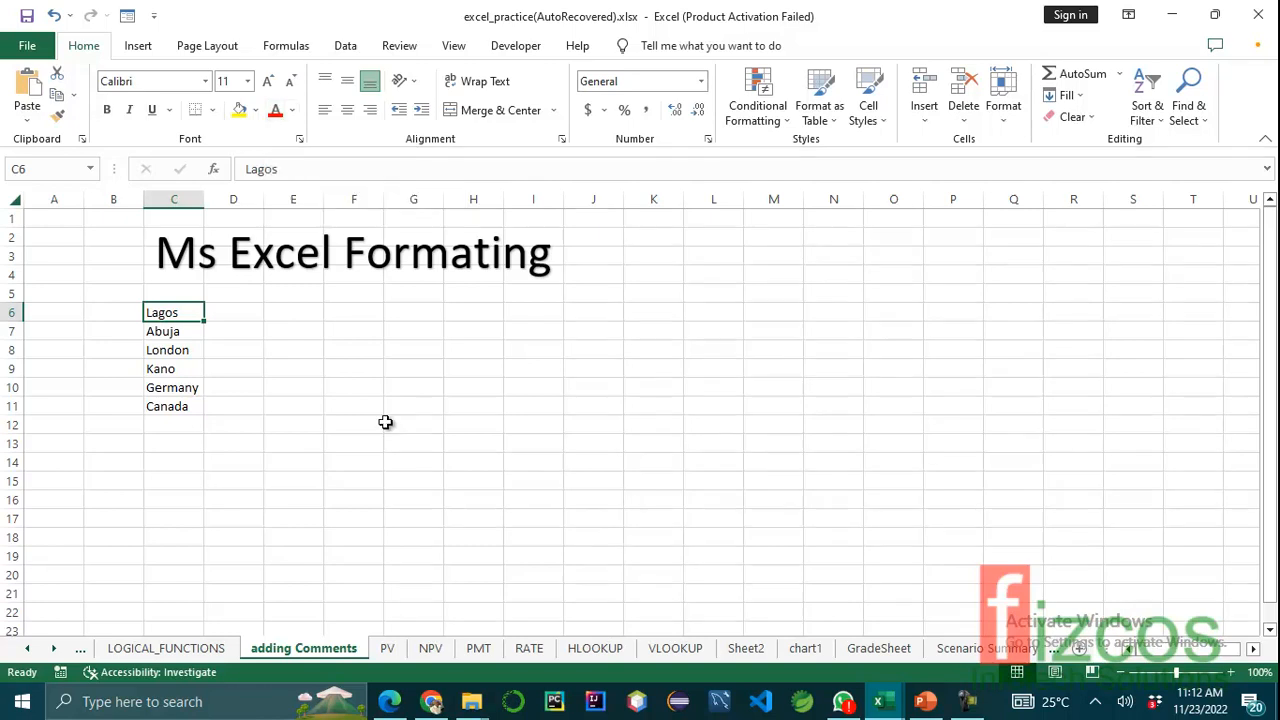
{"action": "key", "text": "Up"}
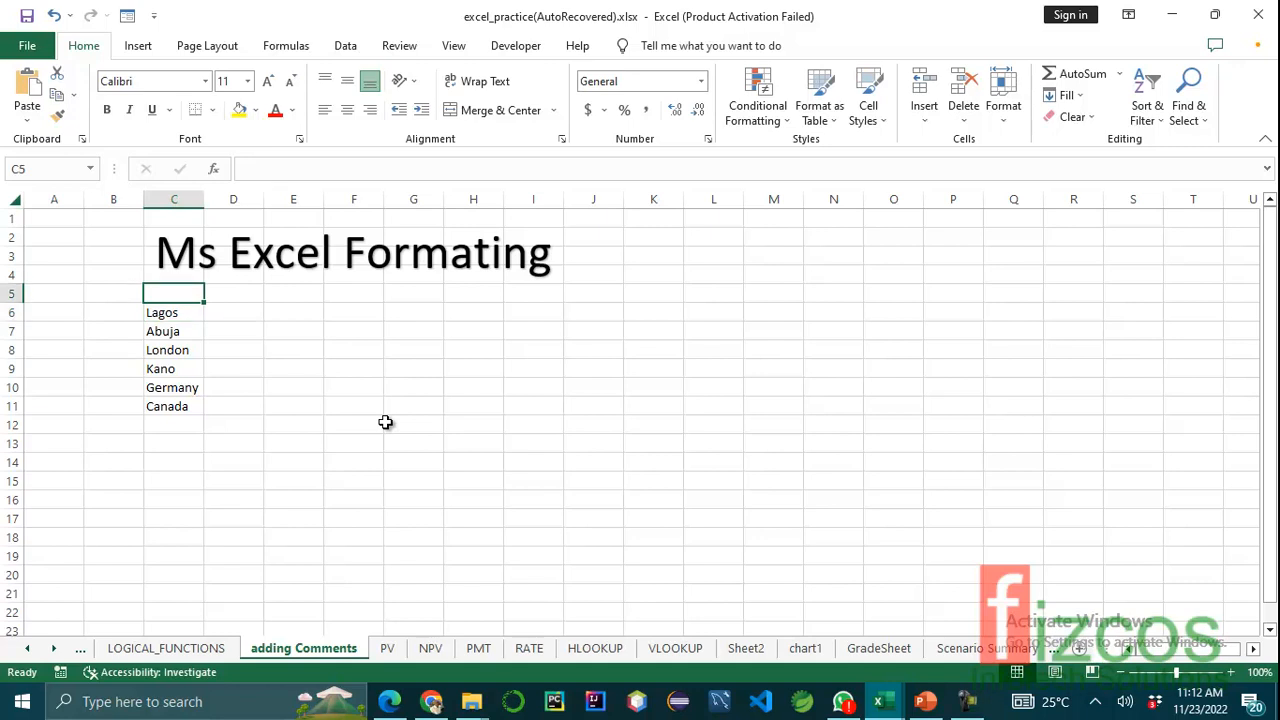
{"action": "type", "text": "S"}
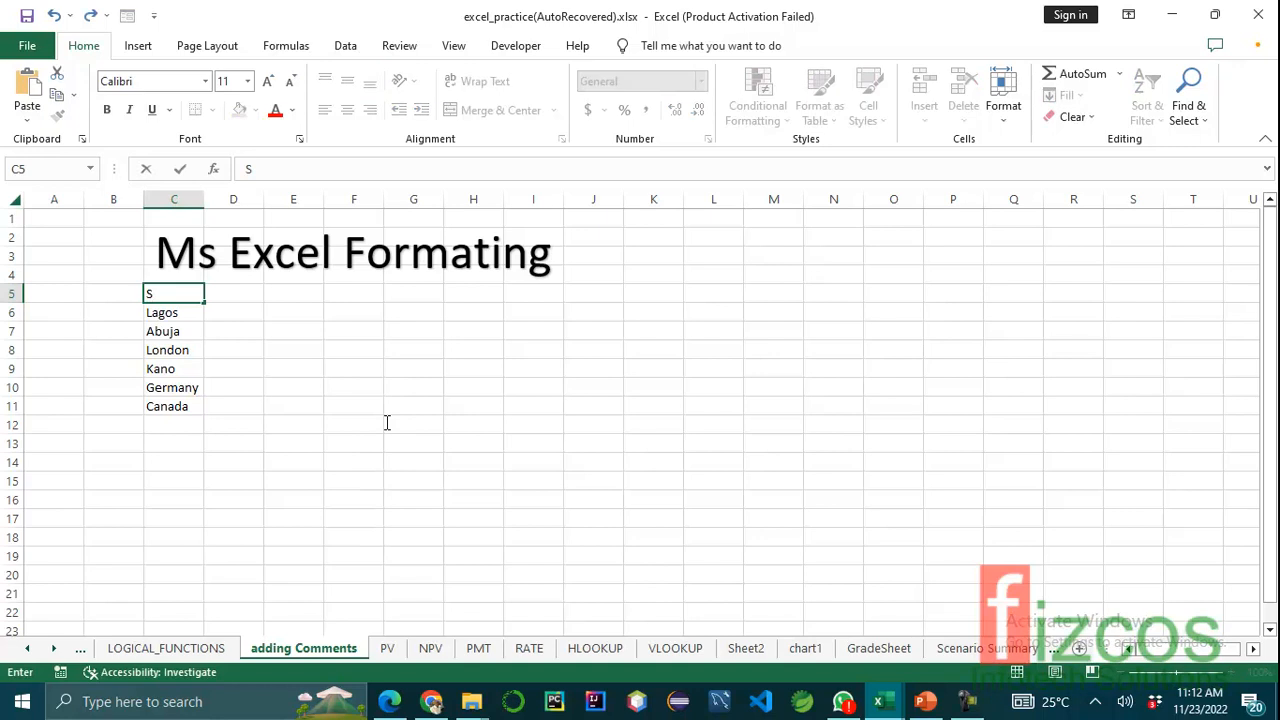
{"action": "type", "text": "tate/Country"}
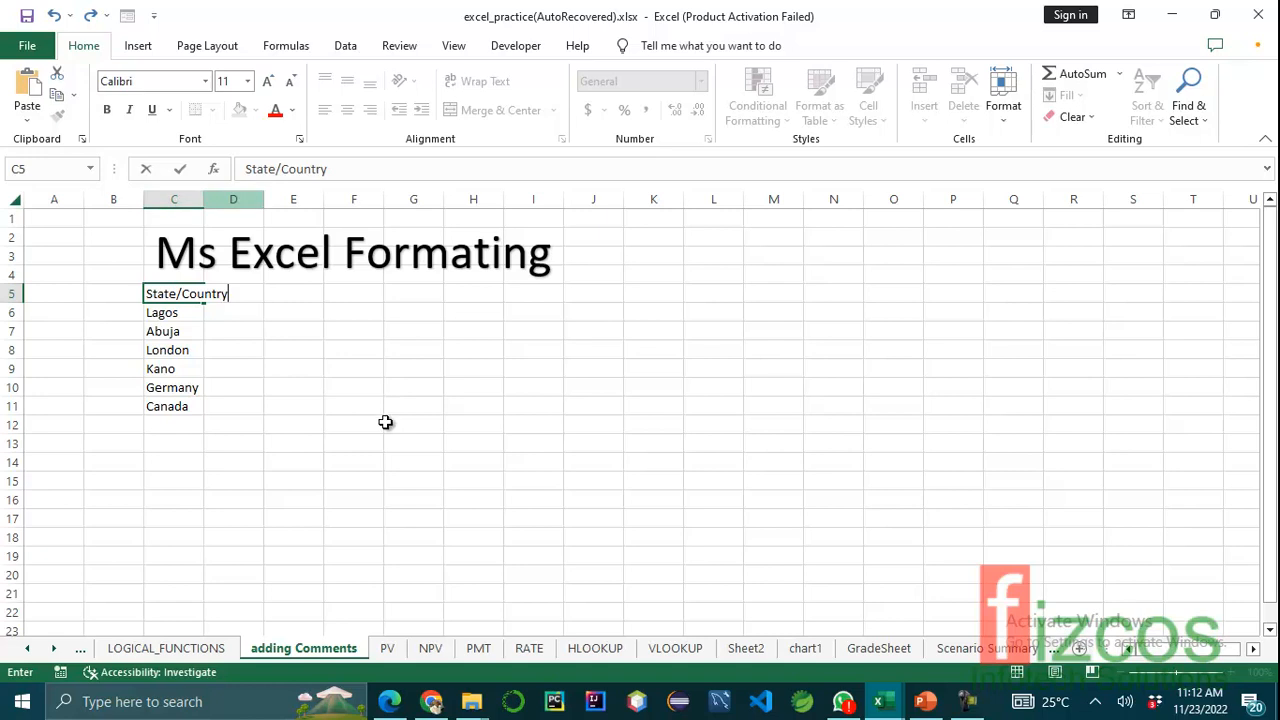
Fit column C to the width of its contents and make the State/Country heading bold
{"action": "double_click", "coordinate": [205, 199]}
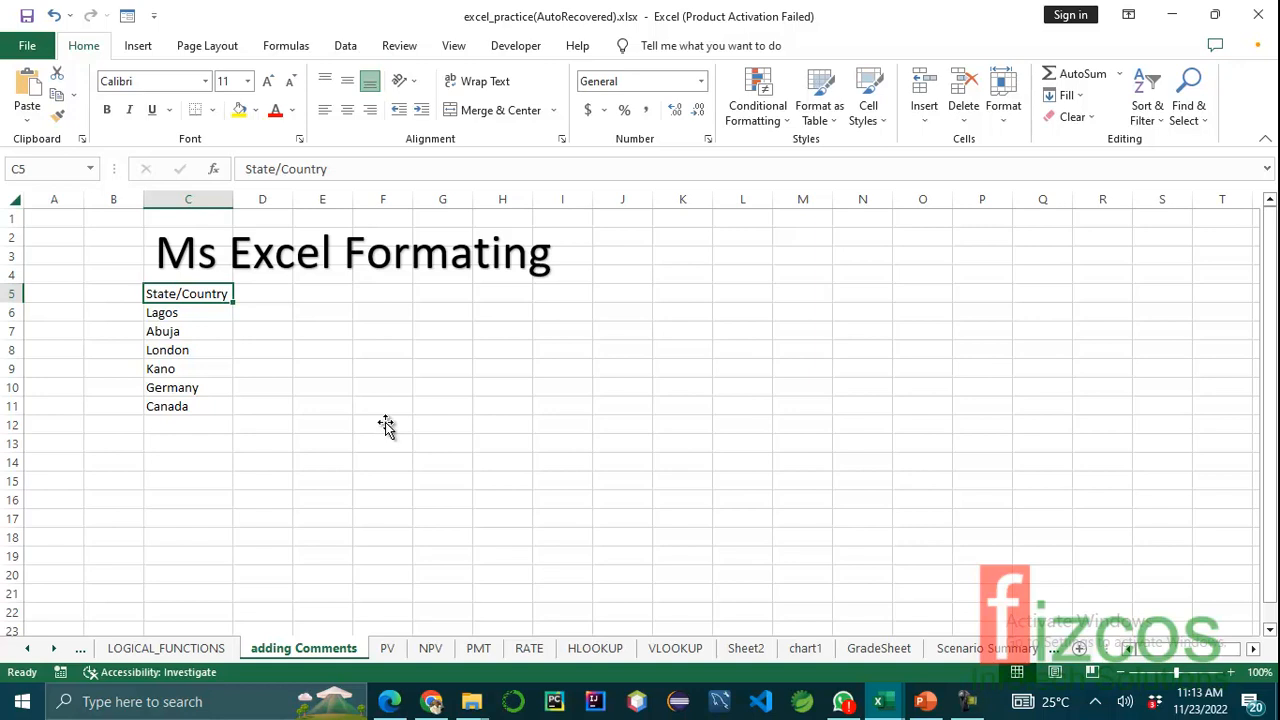
{"action": "key", "text": "ctrl+b"}
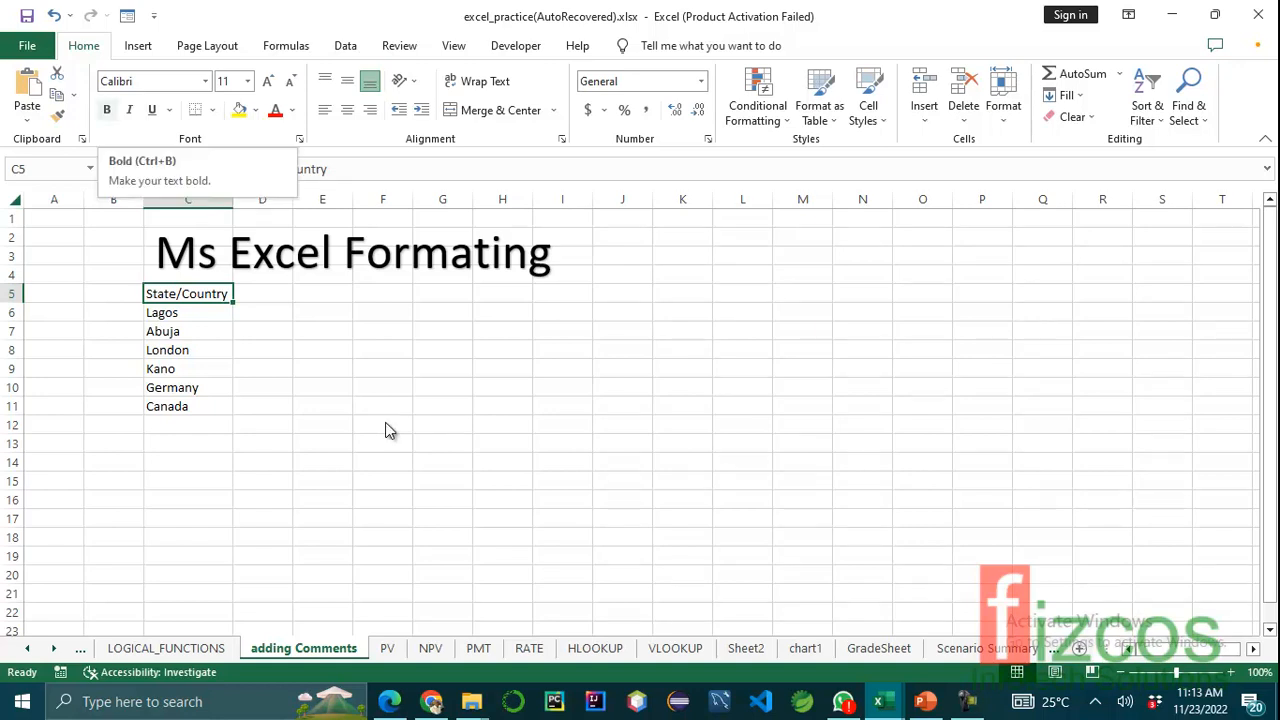
{"action": "key", "text": "ctrl+b"}
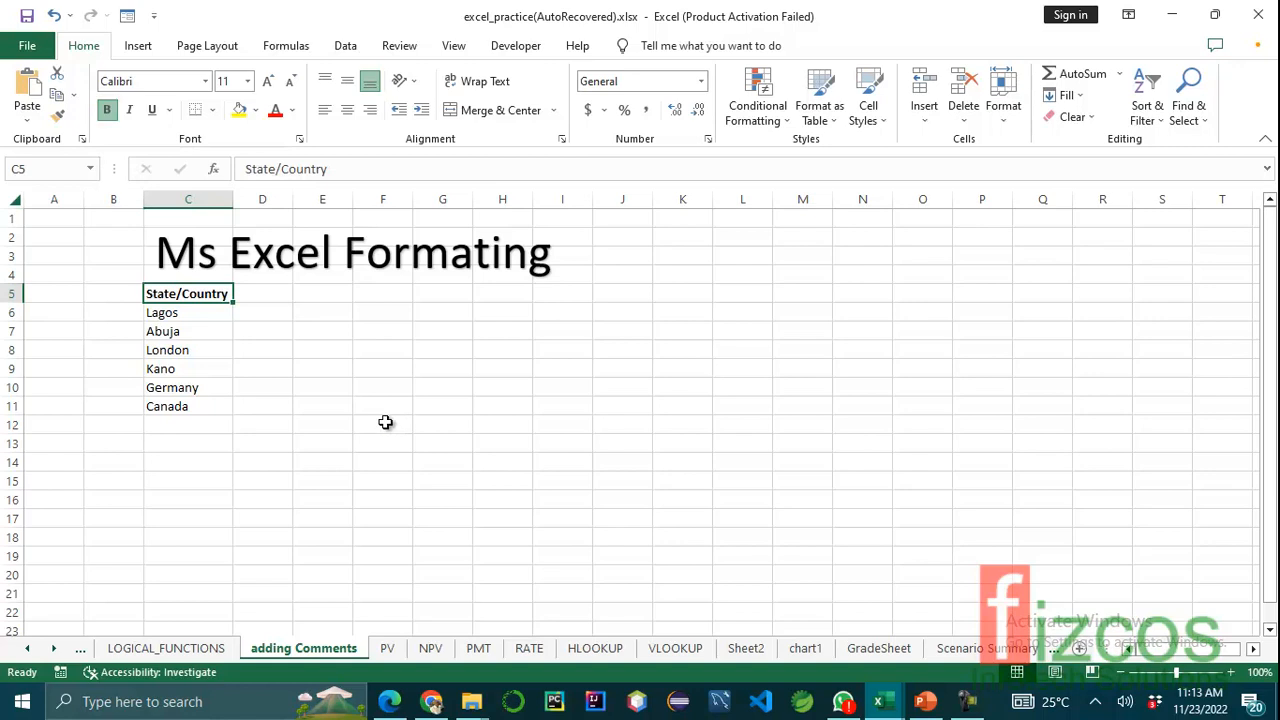
{"action": "key", "text": "Down"}
{"action": "key", "text": "Down"}
{"action": "key", "text": "Down"}
{"action": "key", "text": "Down"}
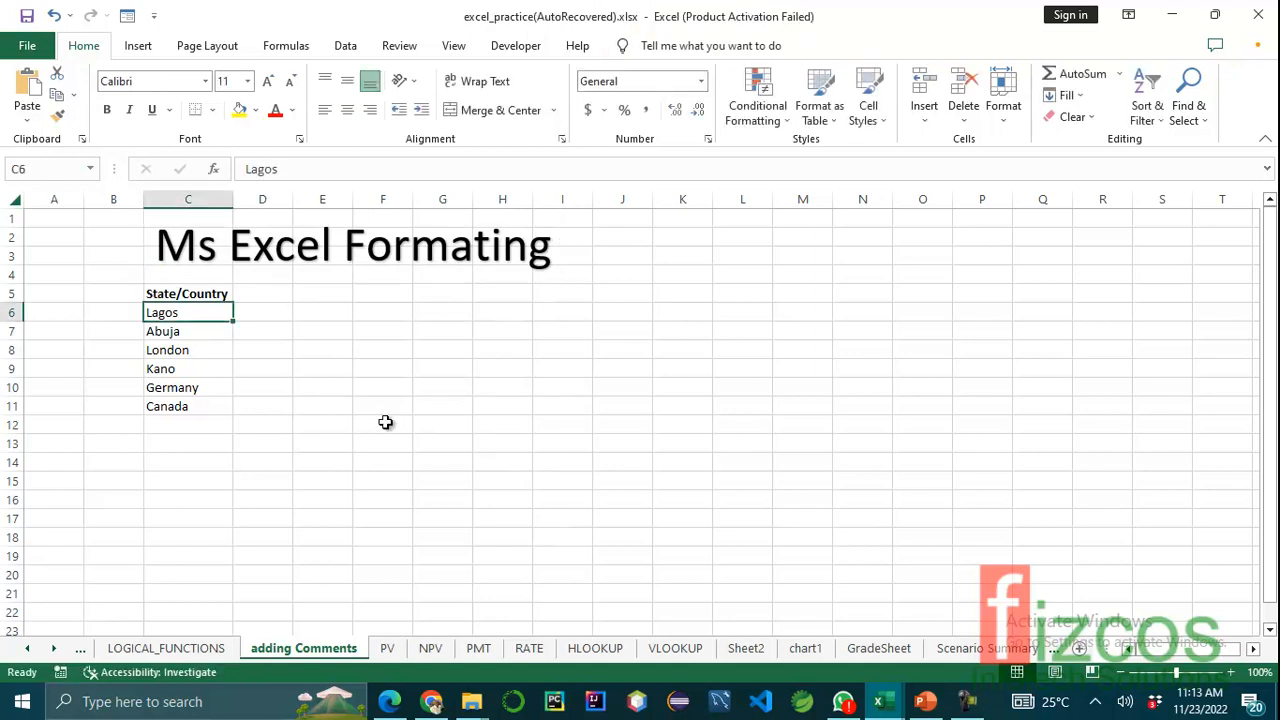
{"action": "key", "text": "shift+Down"}
{"action": "key", "text": "shift+Down"}
{"action": "key", "text": "shift+Down"}
{"action": "key", "text": "shift+Down"}
{"action": "key", "text": "shift+Down"}
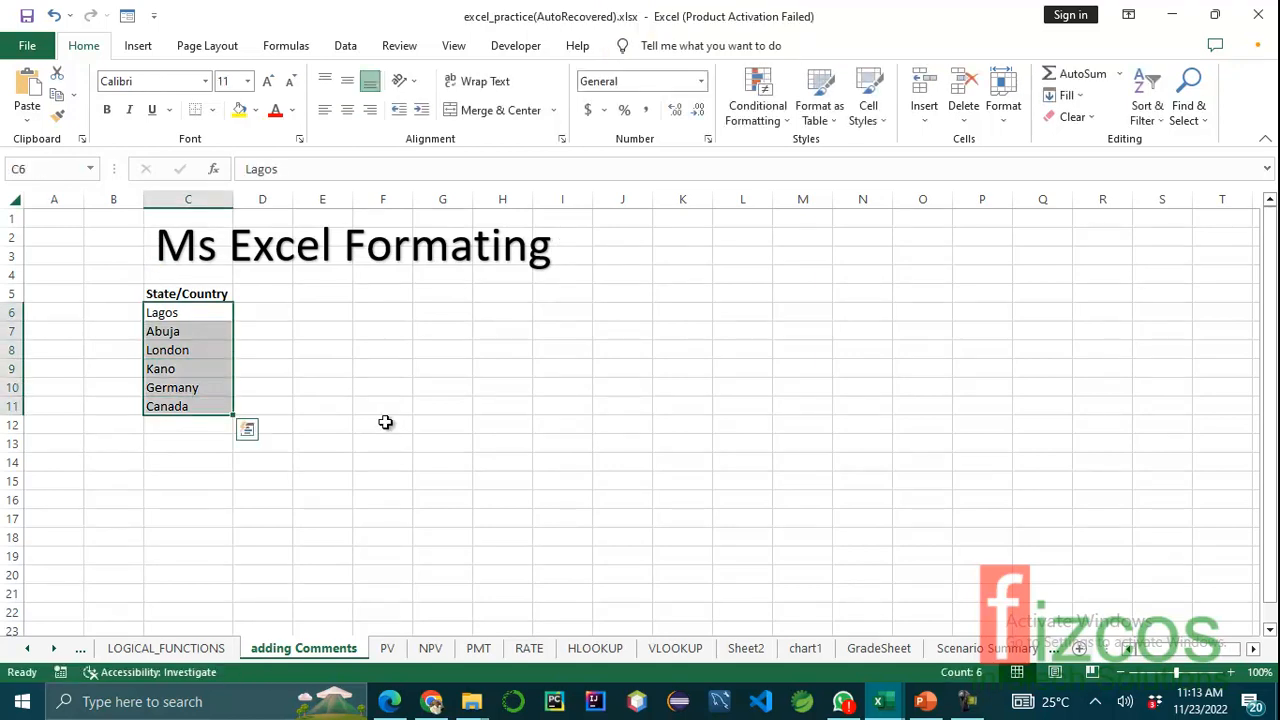
Set the font size of the State/Country heading in C5 to 16
{"action": "key", "text": "Up"}
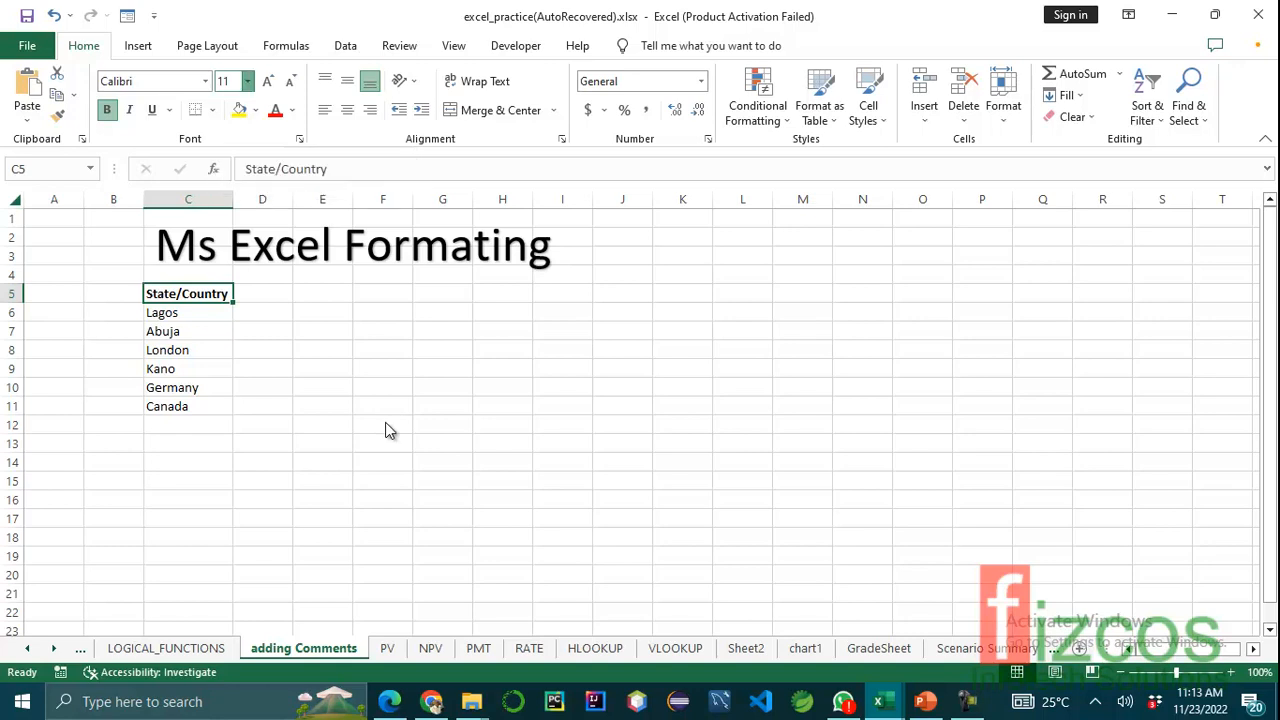
{"action": "left_click", "coordinate": [247, 81]}
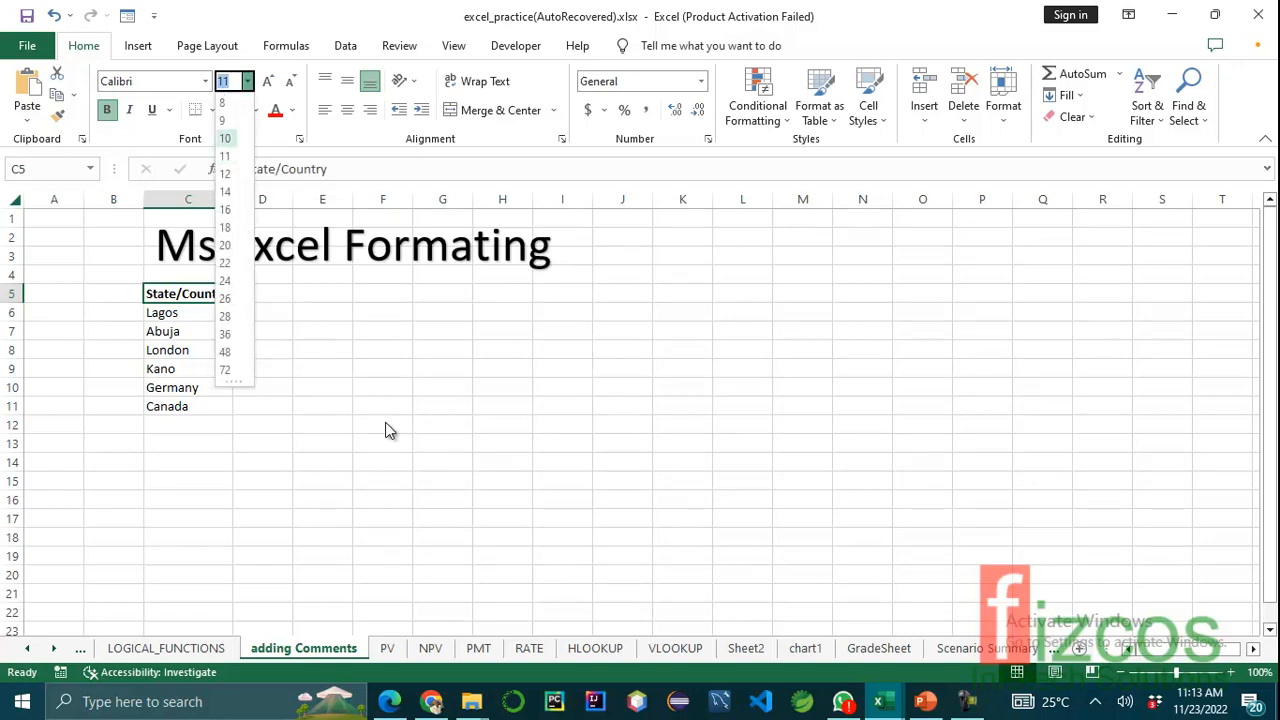
{"action": "key", "text": "Up"}
{"action": "key", "text": "Up"}
{"action": "key", "text": "Up"}
{"action": "key", "text": "Up"}
{"action": "key", "text": "Up"}
{"action": "key", "text": "Up"}
{"action": "key", "text": "Up"}
{"action": "key", "text": "Up"}
{"action": "key", "text": "Up"}
{"action": "key", "text": "Up"}
{"action": "key", "text": "Up"}
{"action": "key", "text": "Up"}
{"action": "key", "text": "Up"}
{"action": "key", "text": "Up"}
{"action": "key", "text": "Up"}
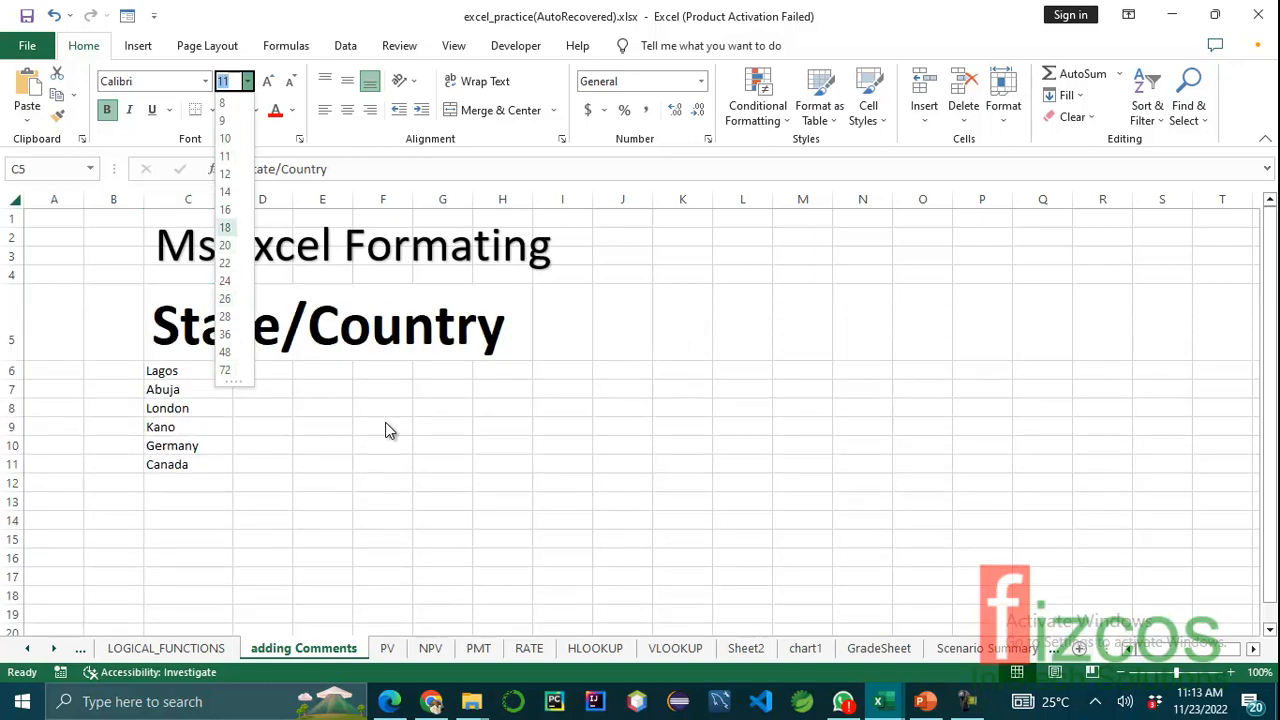
{"action": "key", "text": "Down"}
{"action": "key", "text": "Down"}
{"action": "key", "text": "Down"}
{"action": "key", "text": "Down"}
{"action": "key", "text": "Down"}
{"action": "key", "text": "Down"}
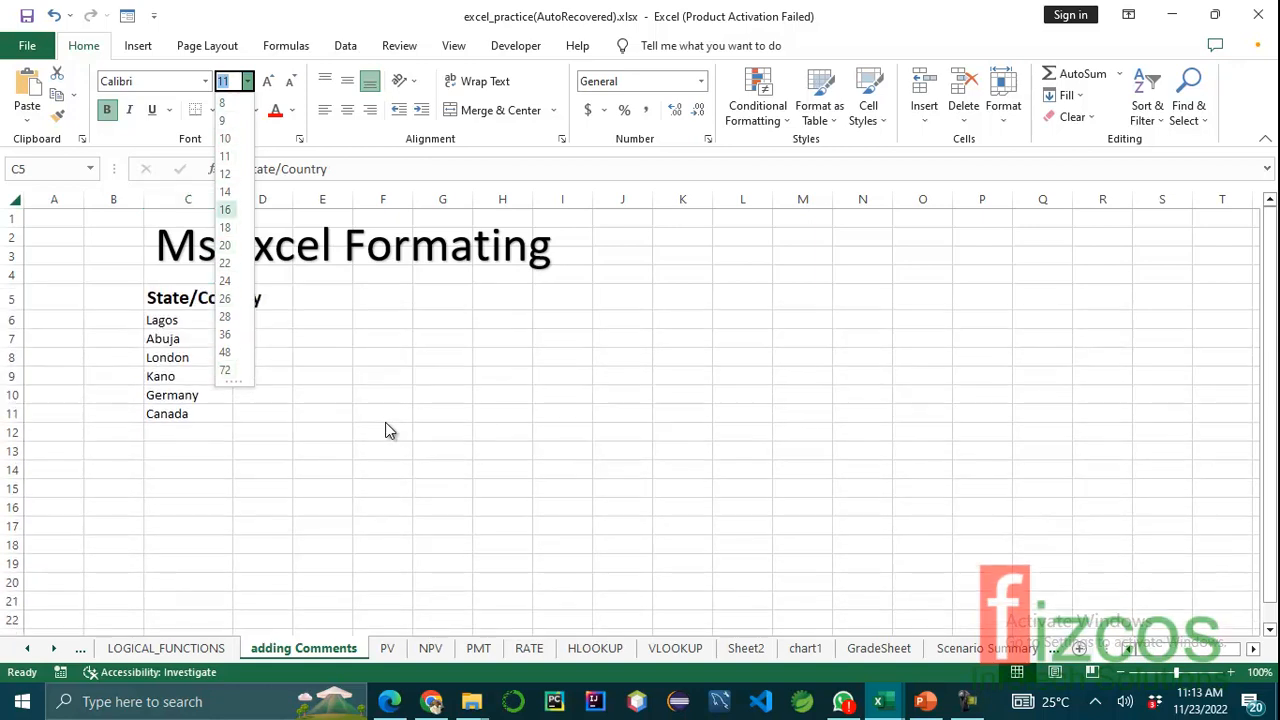
{"action": "key", "text": "Return"}
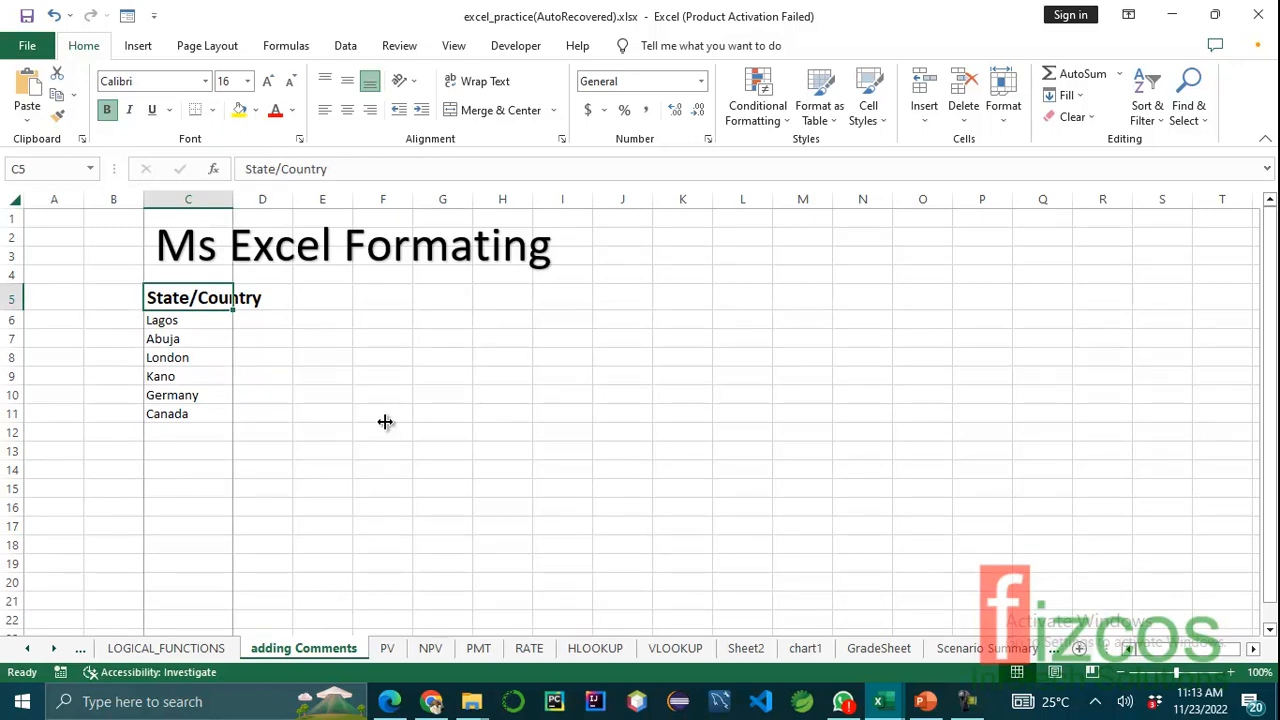
Auto-fit column C to the enlarged State/Country heading
{"action": "key", "text": "alt+h"}
{"action": "key", "text": "o"}
{"action": "key", "text": "i"}
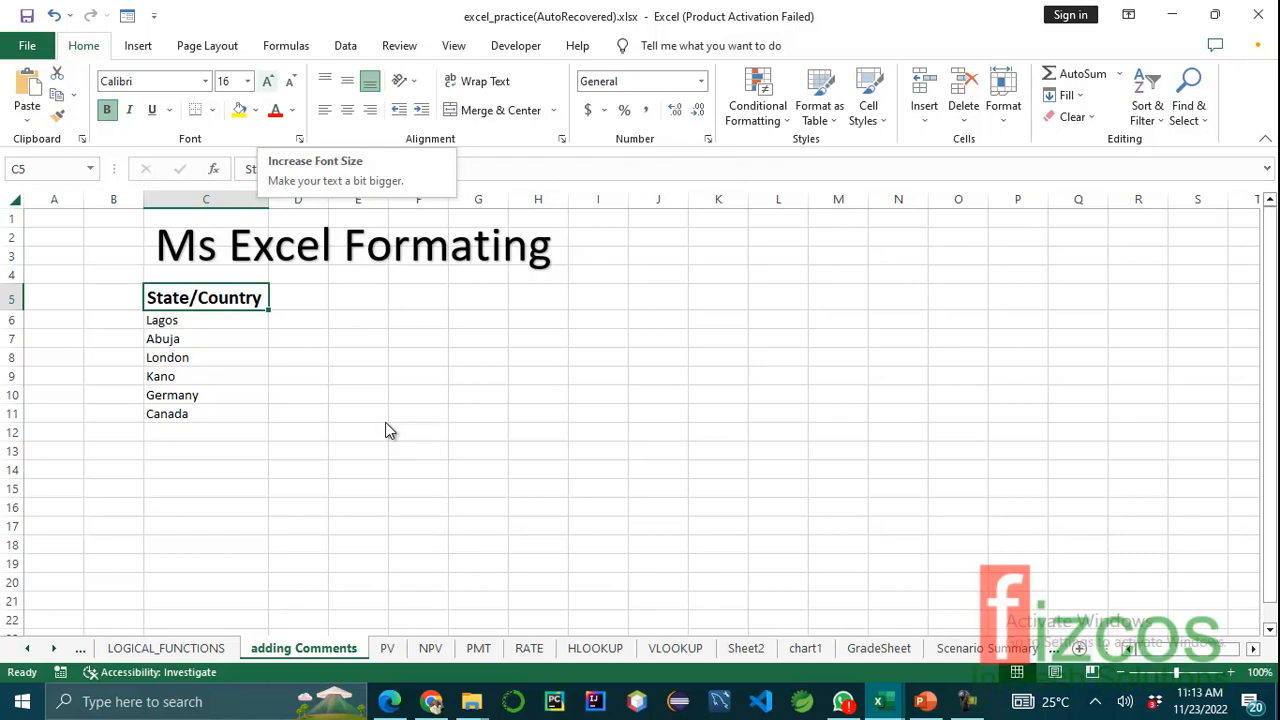
Enlarge the State/Country heading's font a few steps and reduce it to size 14
{"action": "key", "text": "ctrl+shift+period"}
{"action": "key", "text": "ctrl+shift+period"}
{"action": "key", "text": "ctrl+shift+period"}
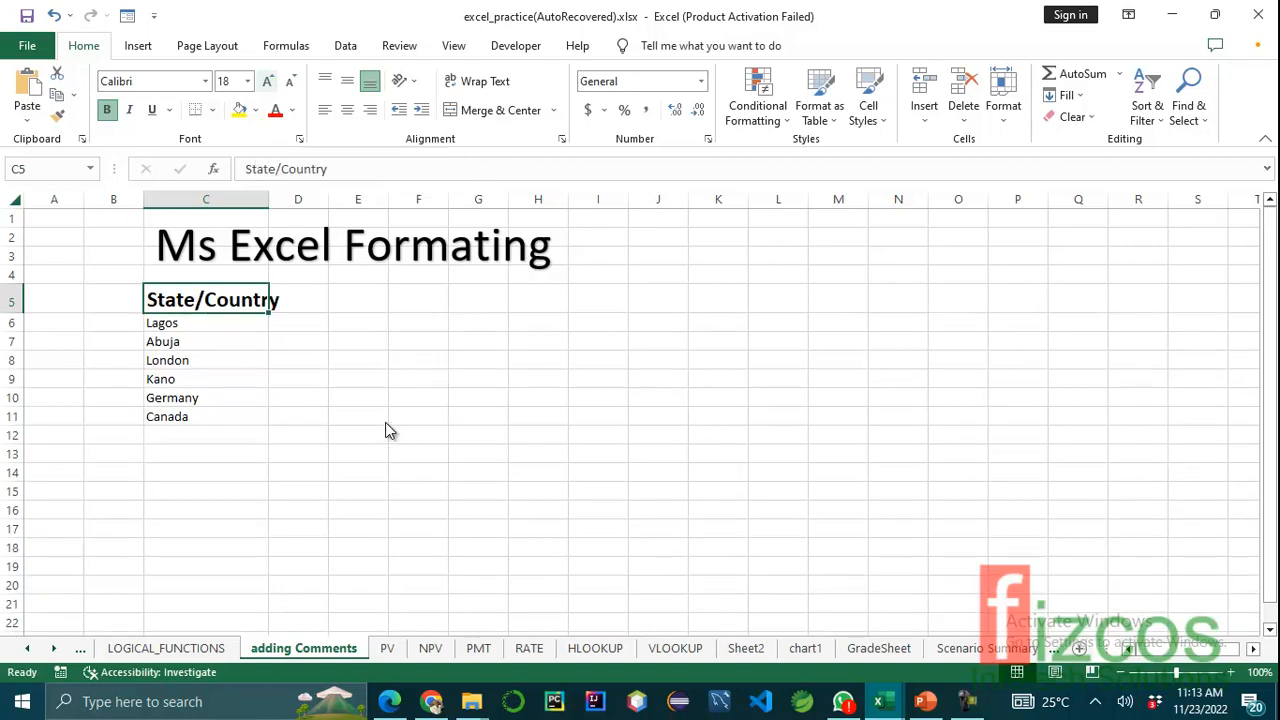
{"action": "key", "text": "ctrl+shift+period"}
{"action": "key", "text": "ctrl+shift+comma"}
{"action": "key", "text": "ctrl+shift+comma"}
{"action": "key", "text": "ctrl+shift+comma"}
{"action": "key", "text": "ctrl+shift+comma"}
{"action": "key", "text": "ctrl+shift+comma"}
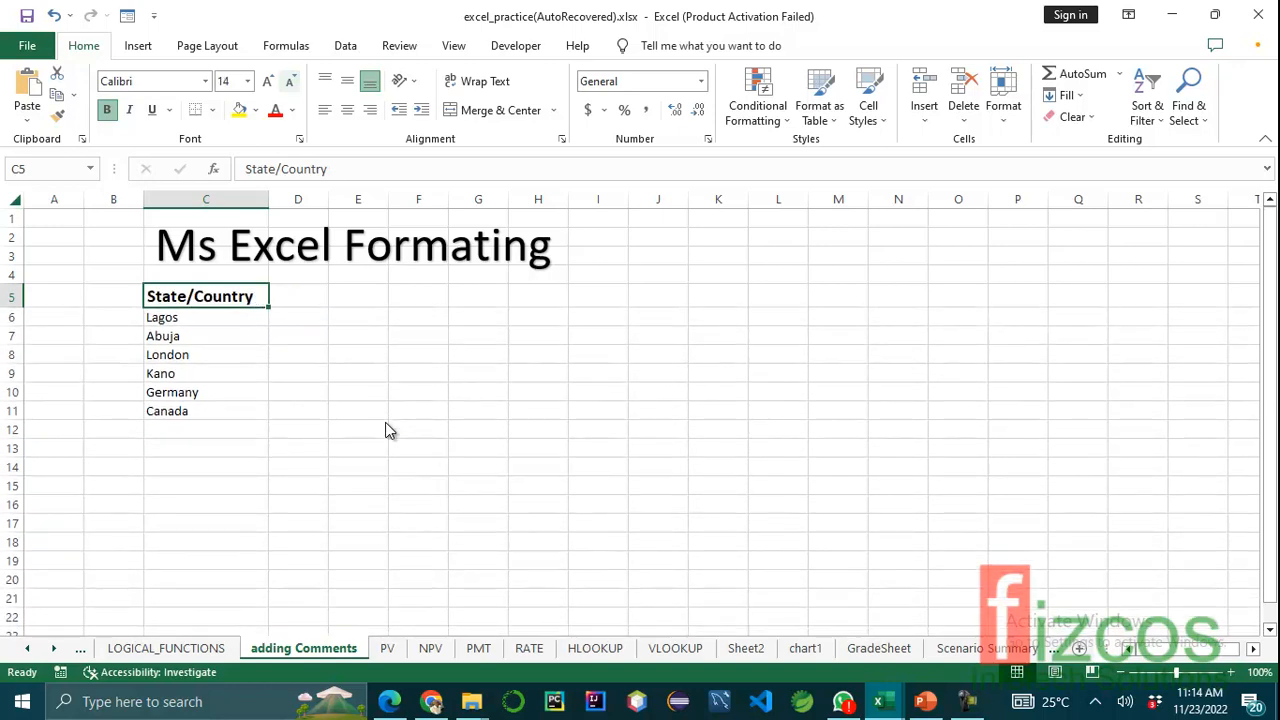
Look through the font sizes and typefaces available for the State/Country heading without changing them
{"action": "key", "text": "alt+h"}
{"action": "key", "text": "f"}
{"action": "key", "text": "s"}
{"action": "key", "text": "alt+Down"}
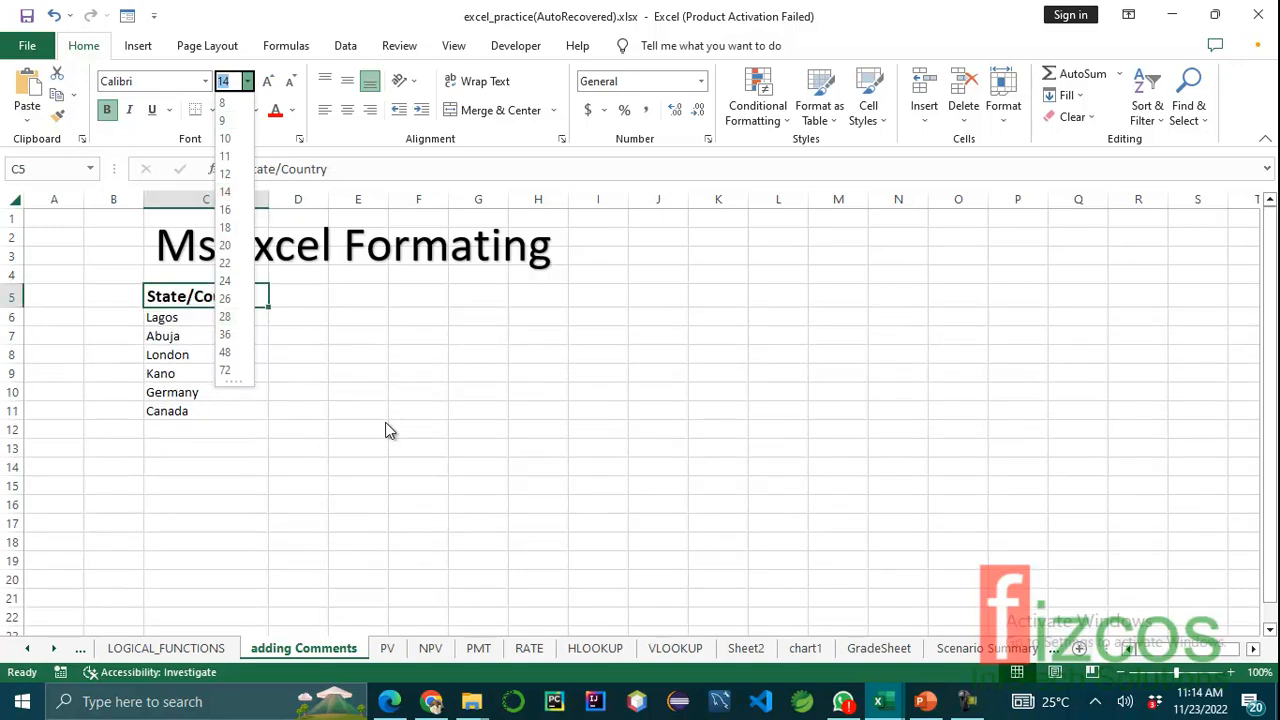
{"action": "key", "text": "Escape"}
{"action": "key", "text": "Escape"}
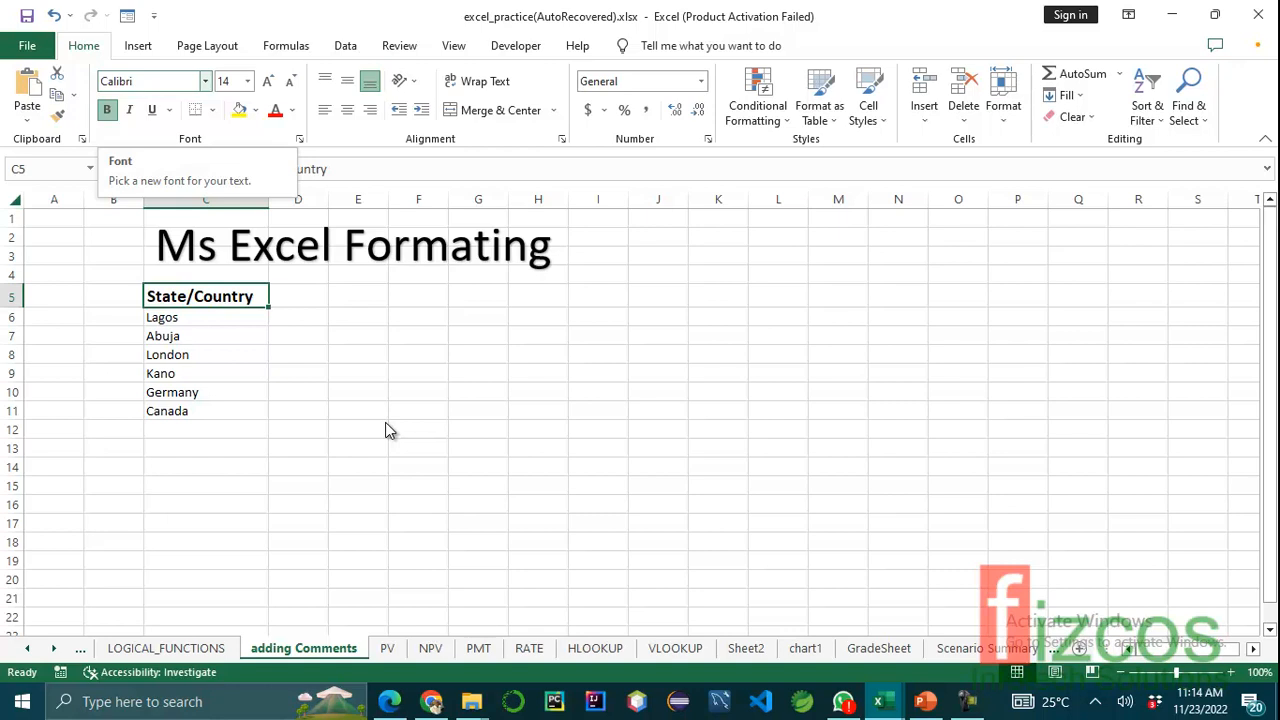
{"action": "left_click", "coordinate": [150, 81]}
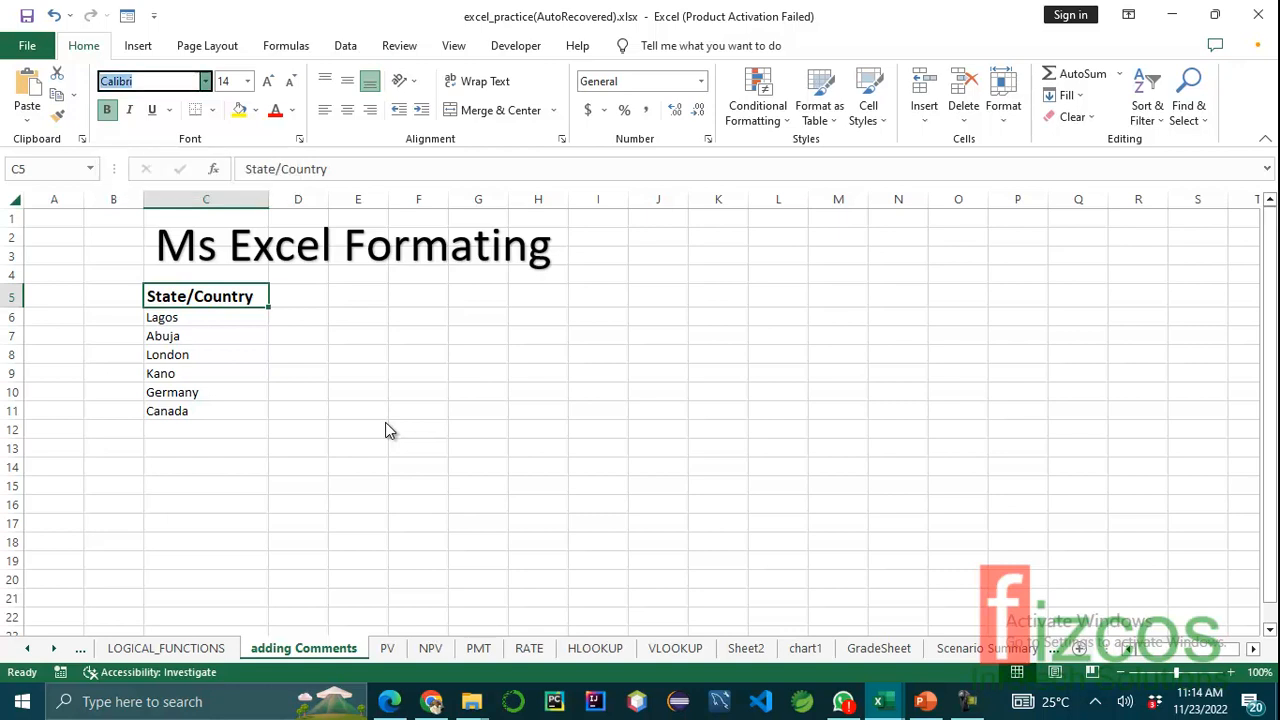
{"action": "left_click", "coordinate": [205, 81]}
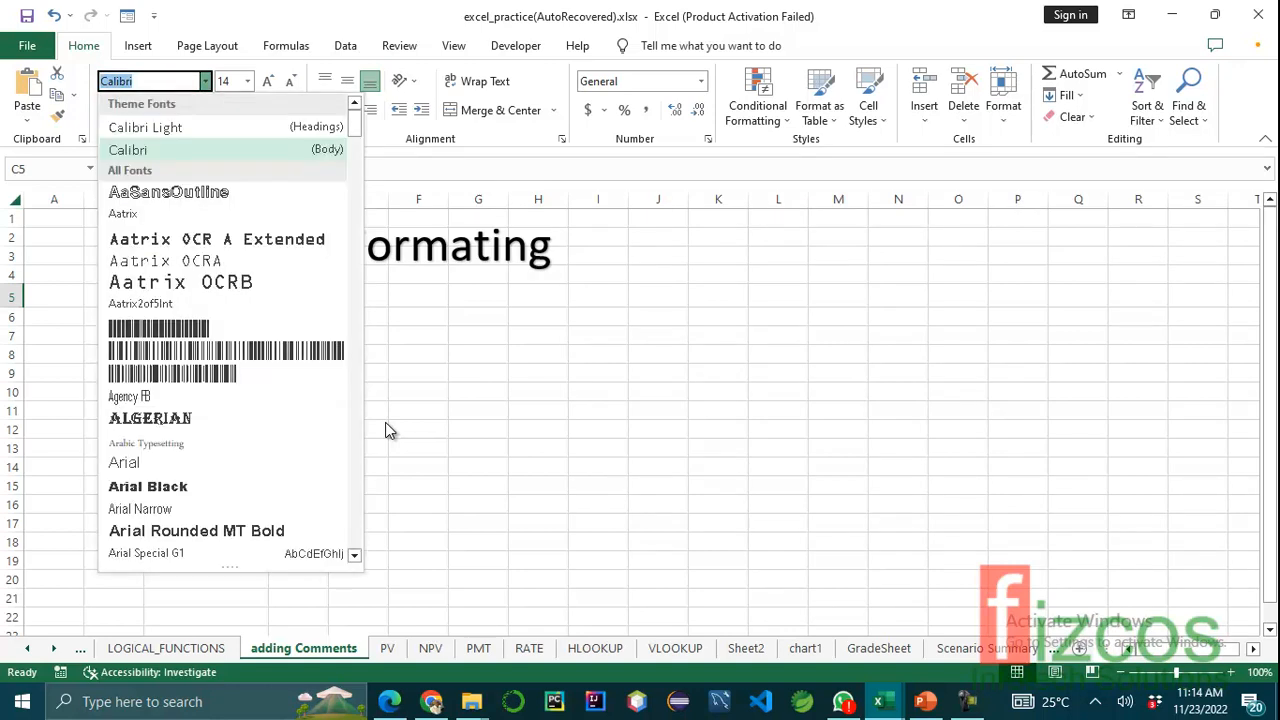
{"action": "scroll", "coordinate": [222, 418], "scroll_direction": "down", "scroll_amount": 5}
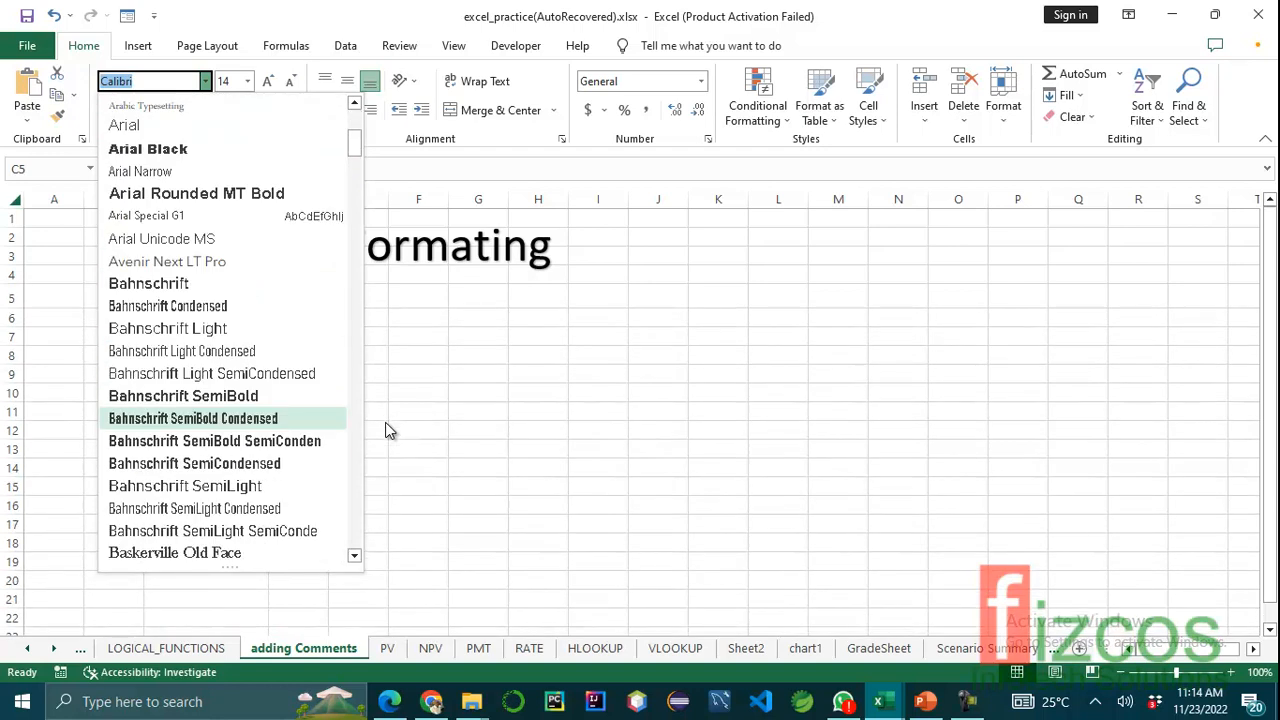
{"action": "scroll", "coordinate": [390, 430], "scroll_direction": "down", "scroll_amount": 15}
{"action": "scroll", "coordinate": [390, 430], "scroll_direction": "down", "scroll_amount": 3}
{"action": "scroll", "coordinate": [390, 430], "scroll_direction": "up", "scroll_amount": 5}
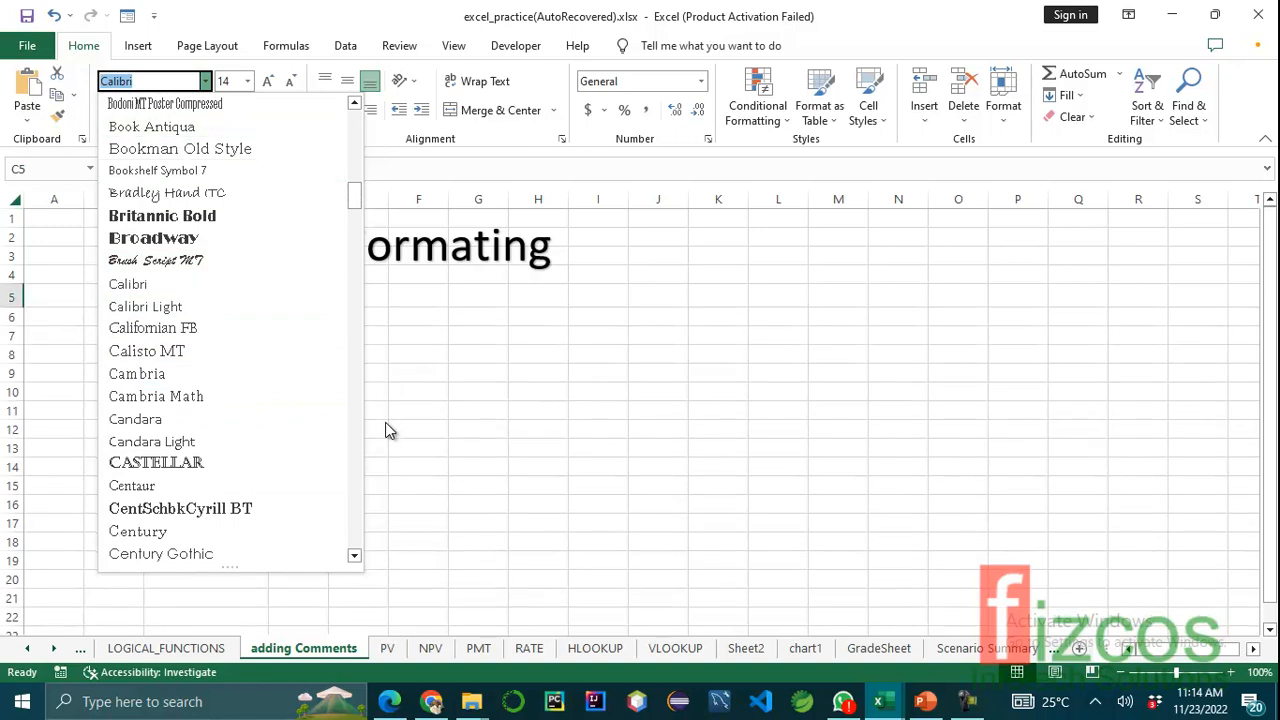
{"action": "key", "text": "Escape"}
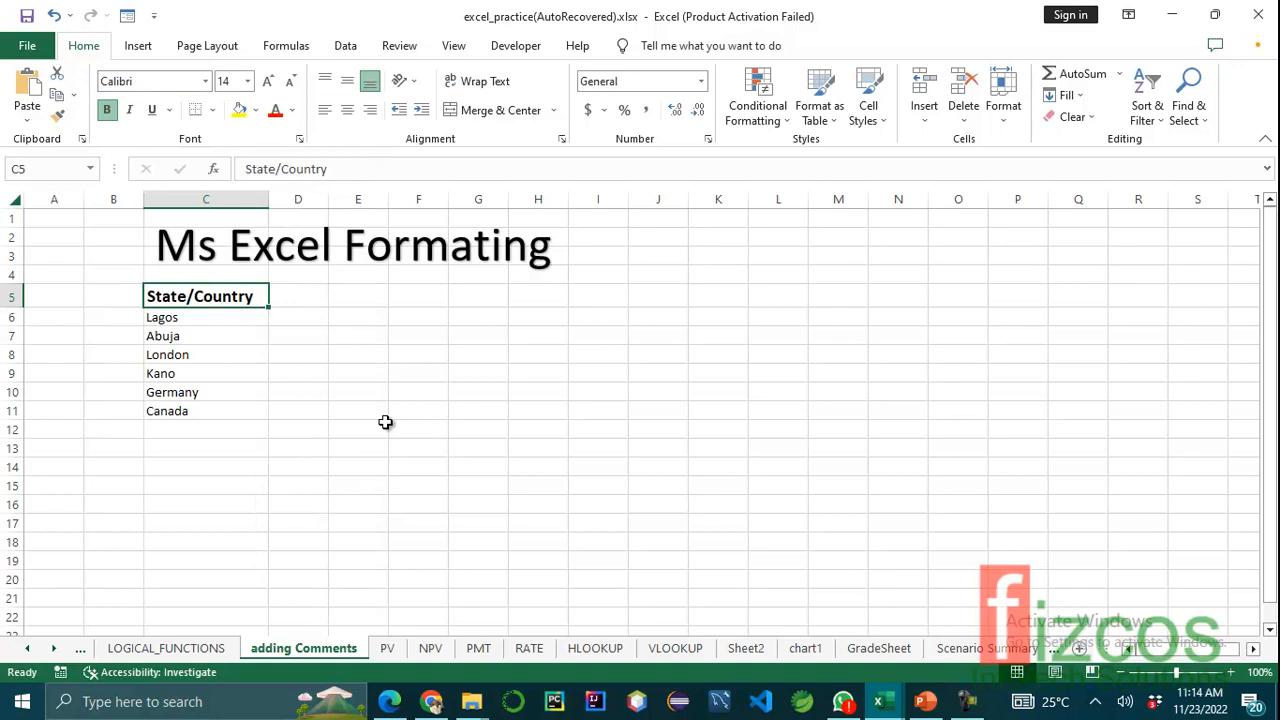
Change the font of the State/Country heading in C5 to Arial
{"action": "key", "text": "alt+h"}
{"action": "key", "text": "f"}
{"action": "key", "text": "f"}
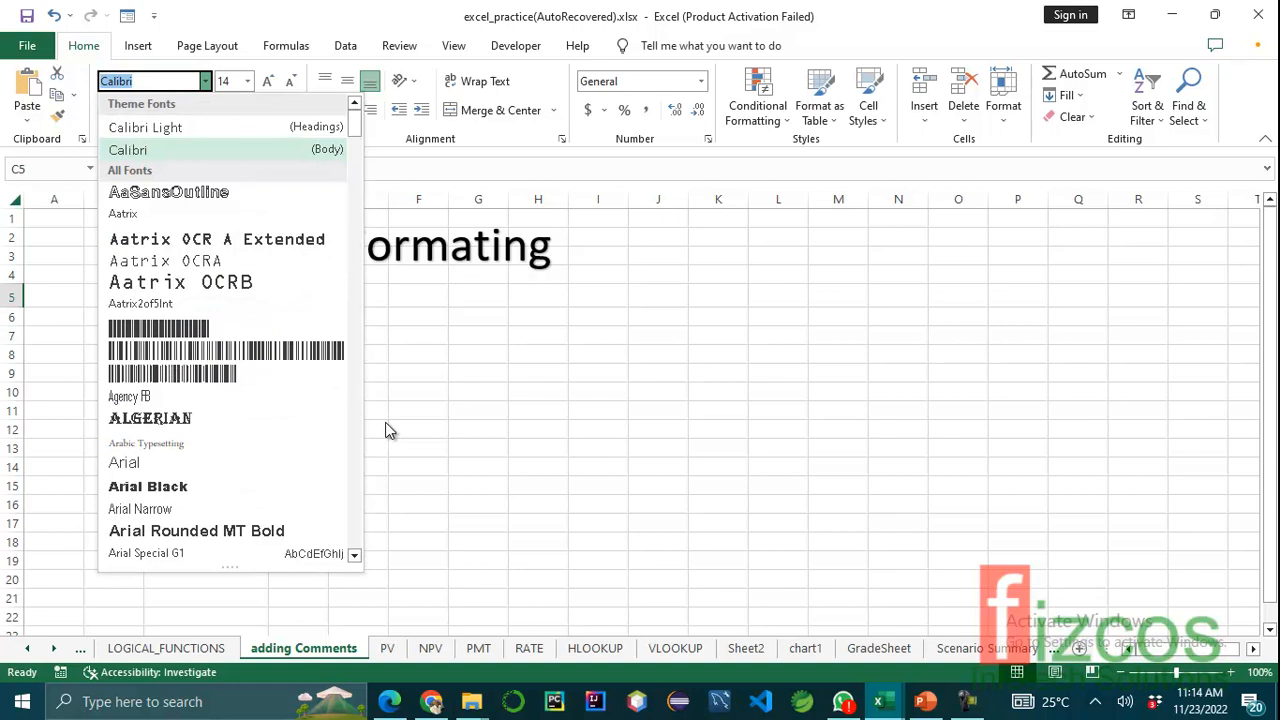
{"action": "key", "text": "Down"}
{"action": "key", "text": "Down"}
{"action": "key", "text": "Down"}
{"action": "key", "text": "Down"}
{"action": "key", "text": "Down"}
{"action": "key", "text": "Down"}
{"action": "key", "text": "Down"}
{"action": "key", "text": "Down"}
{"action": "key", "text": "Down"}
{"action": "key", "text": "Down"}
{"action": "key", "text": "Down"}
{"action": "key", "text": "Down"}
{"action": "key", "text": "Down"}
{"action": "key", "text": "Down"}
{"action": "key", "text": "Up"}
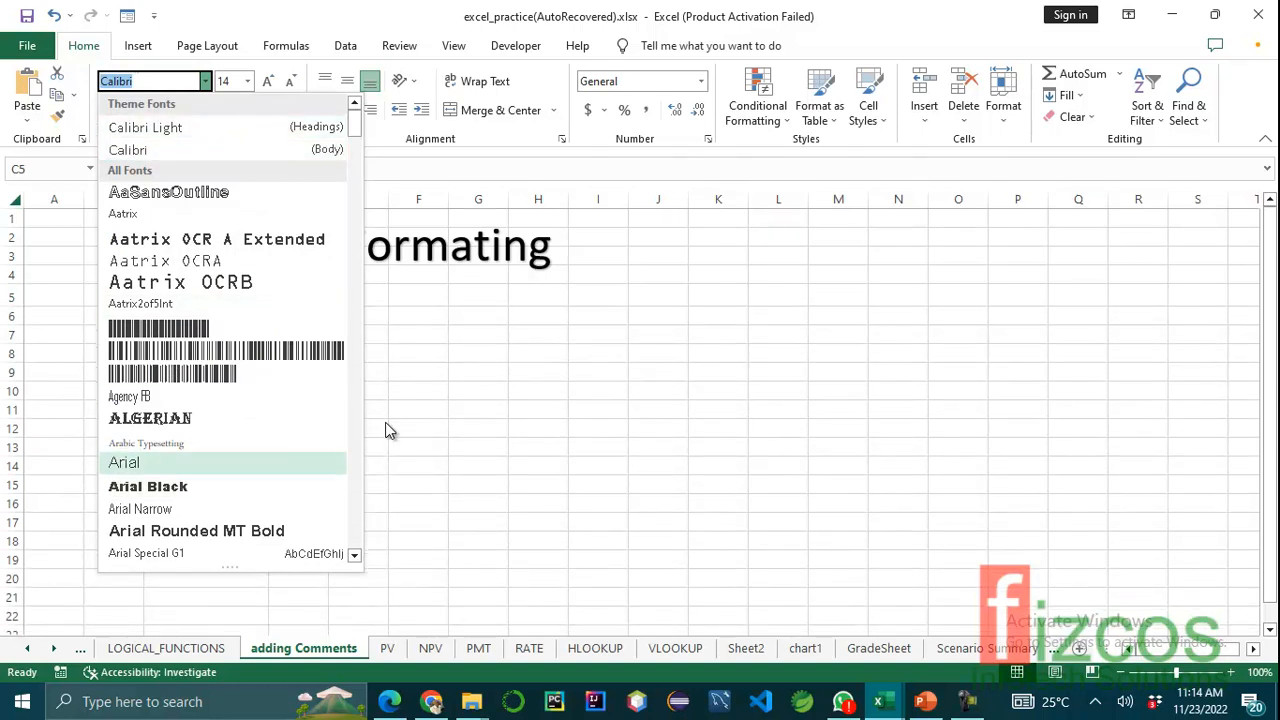
{"action": "key", "text": "Return"}
{"action": "key", "text": "Down"}
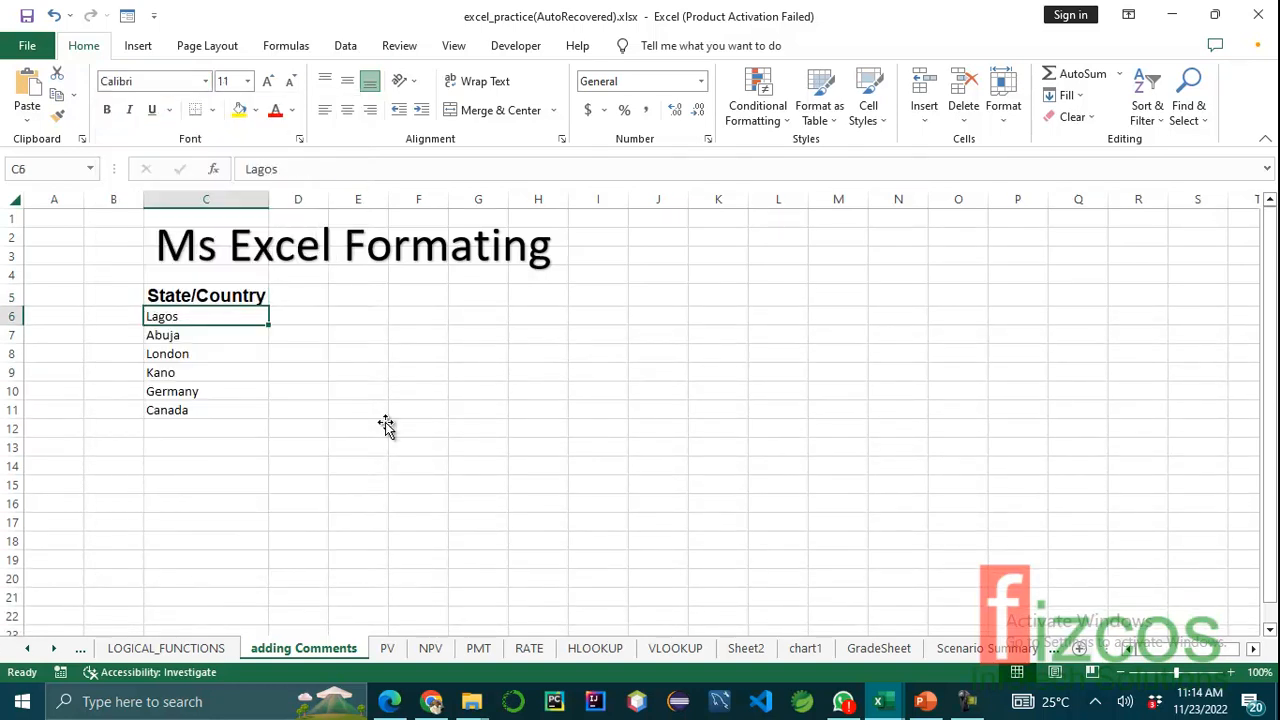
Change the font of the State/Country heading in C5 to Arial Narrow
{"action": "key", "text": "Up"}
{"action": "key", "text": "alt+h"}
{"action": "key", "text": "f"}
{"action": "key", "text": "f"}
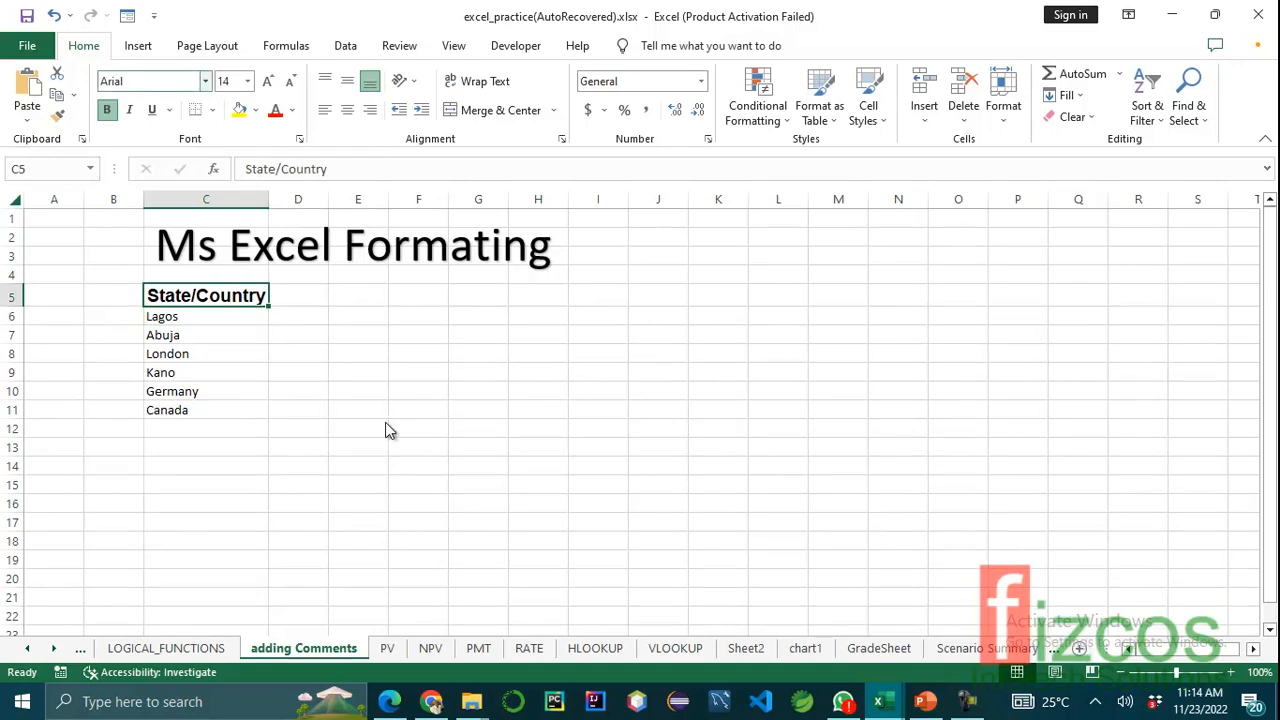
{"action": "key", "text": "Up"}
{"action": "key", "text": "Up"}
{"action": "key", "text": "Down"}
{"action": "key", "text": "Down"}
{"action": "key", "text": "Down"}
{"action": "key", "text": "Down"}
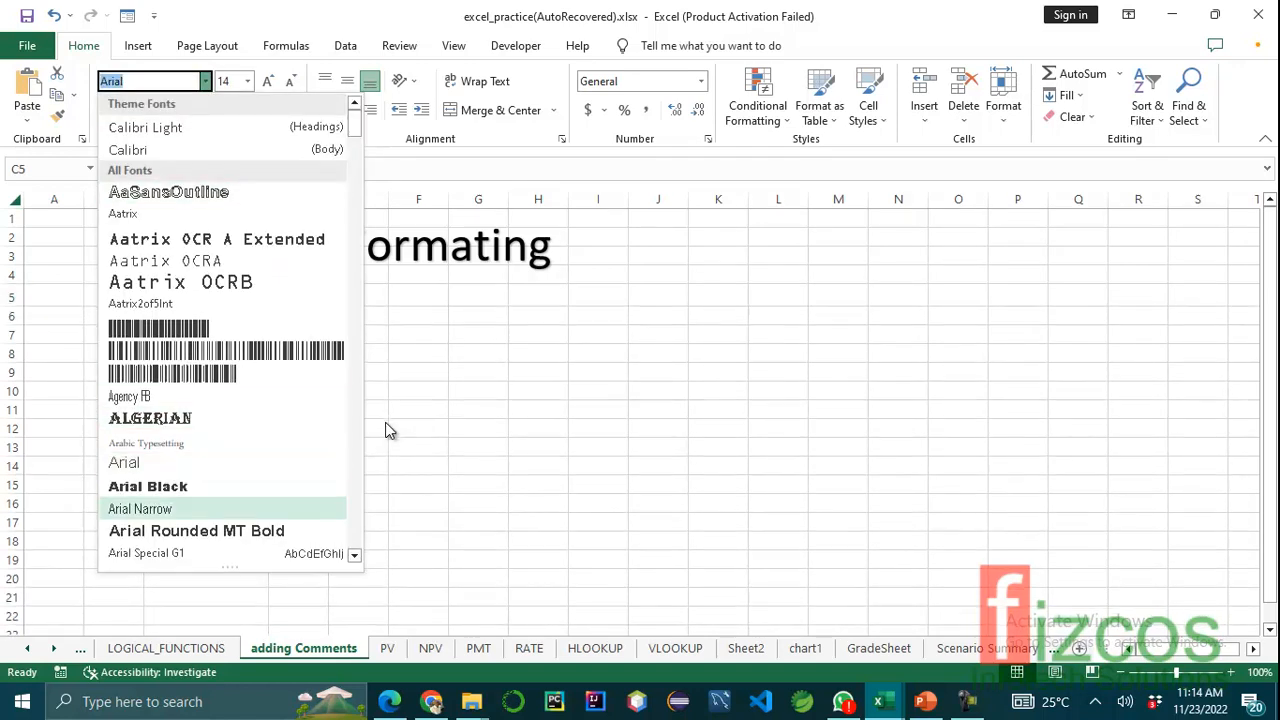
{"action": "key", "text": "Return"}
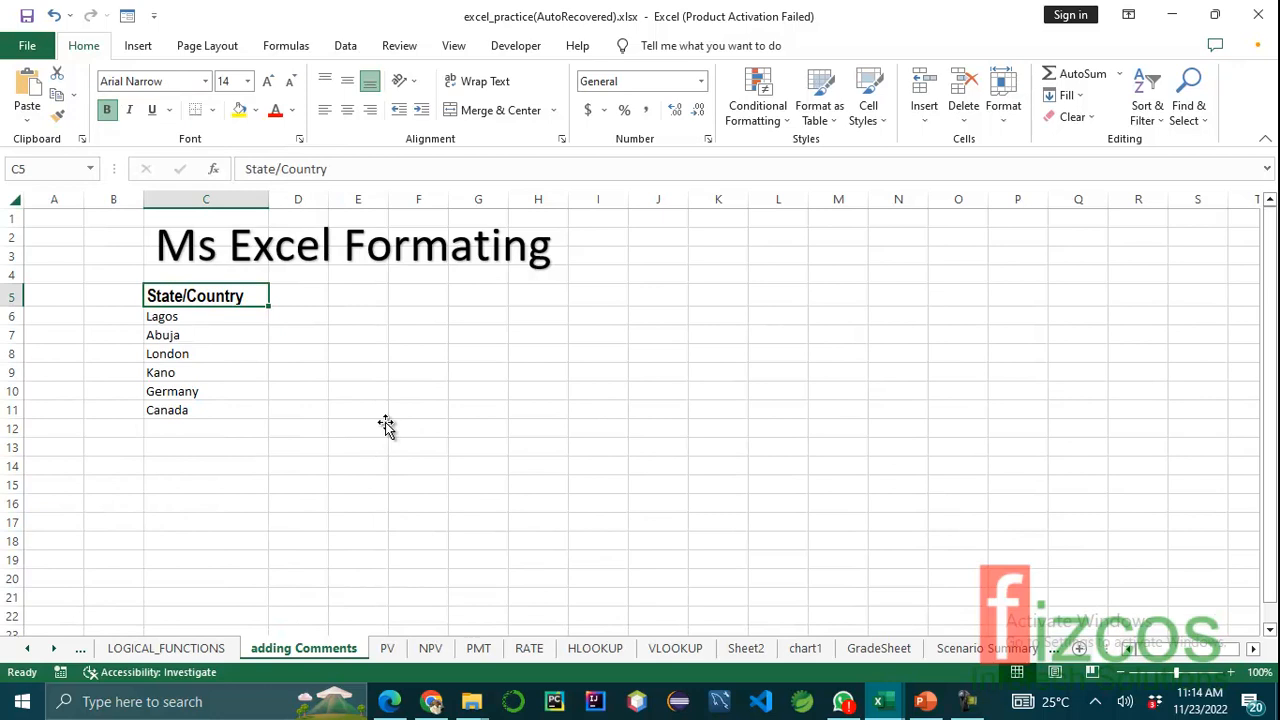
Change the font of the State/Country heading in C5 to Bauhaus 93
{"action": "key", "text": "alt+h"}
{"action": "key", "text": "f"}
{"action": "key", "text": "f"}
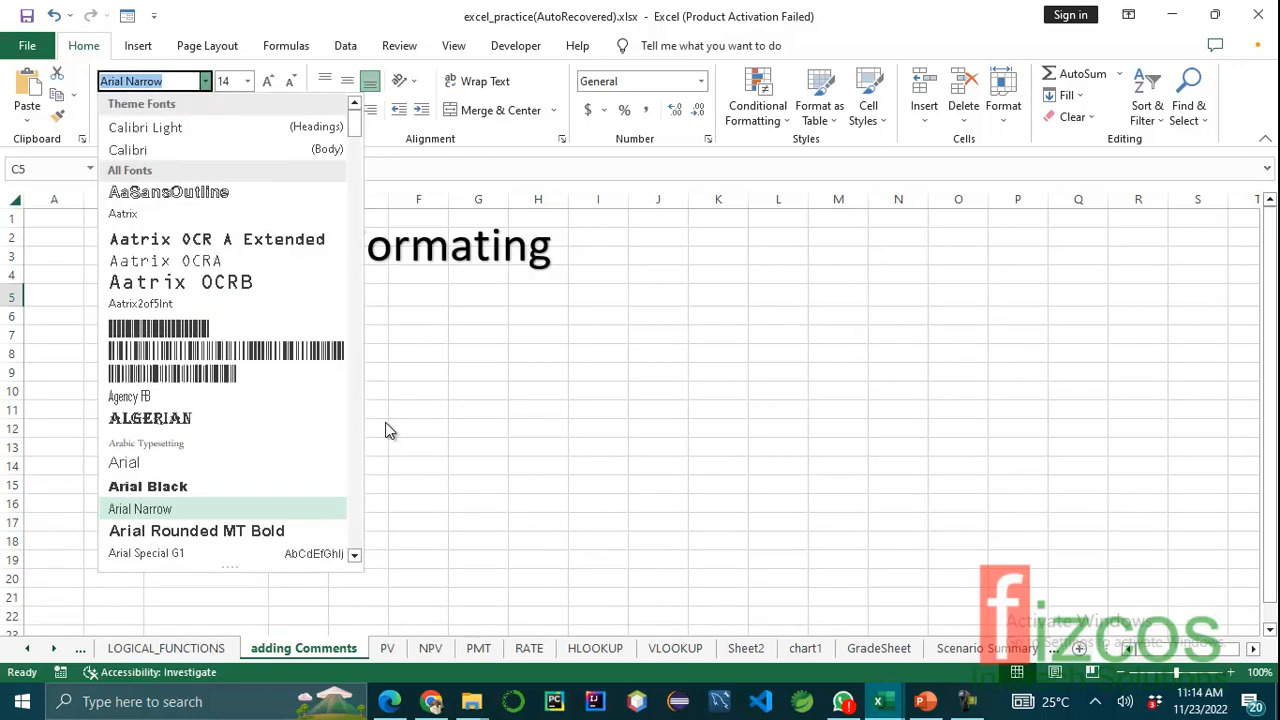
{"action": "key", "text": "Down"}
{"action": "key", "text": "Down"}
{"action": "key", "text": "Down"}
{"action": "key", "text": "Down"}
{"action": "key", "text": "Down"}
{"action": "key", "text": "Down"}
{"action": "key", "text": "Down"}
{"action": "key", "text": "Down"}
{"action": "key", "text": "Down"}
{"action": "key", "text": "Down"}
{"action": "key", "text": "Down"}
{"action": "key", "text": "Down"}
{"action": "key", "text": "Down"}
{"action": "key", "text": "Down"}
{"action": "key", "text": "Down"}
{"action": "key", "text": "Down"}
{"action": "key", "text": "Down"}
{"action": "key", "text": "Down"}
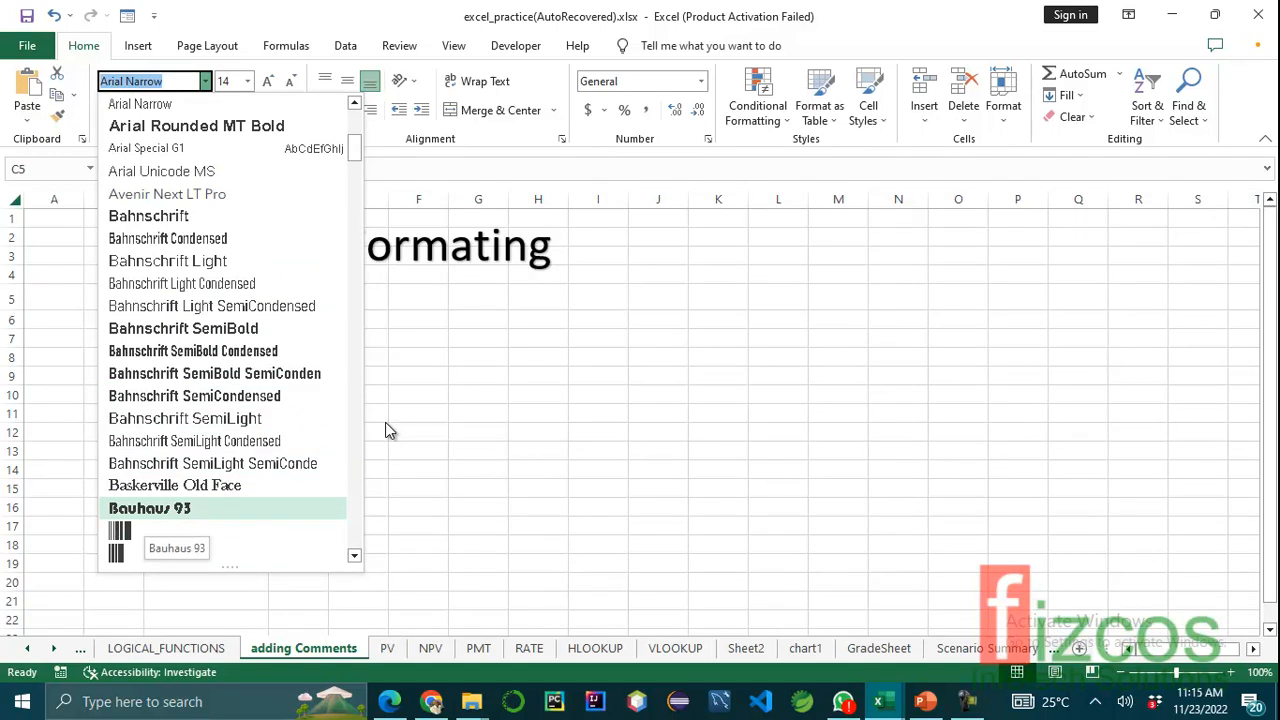
{"action": "key", "text": "Return"}
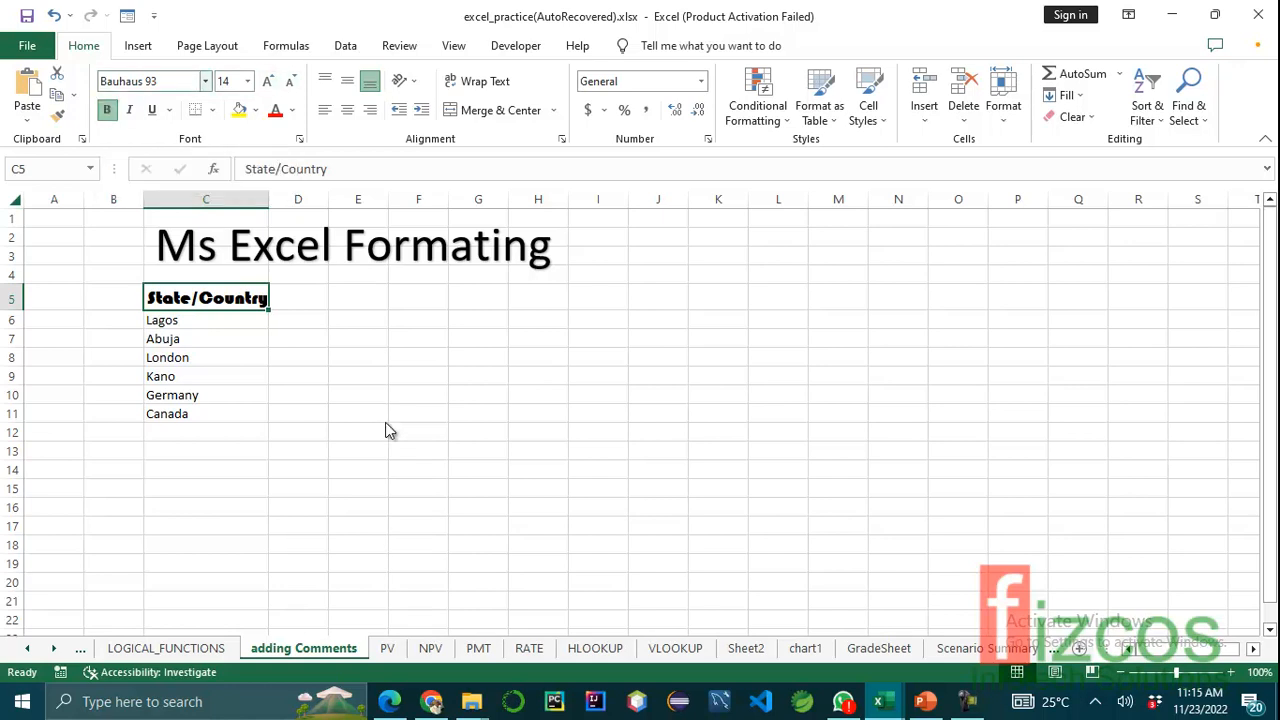
Set the State/Country heading's font back to Calibri (Body)
{"action": "key", "text": "Down"}
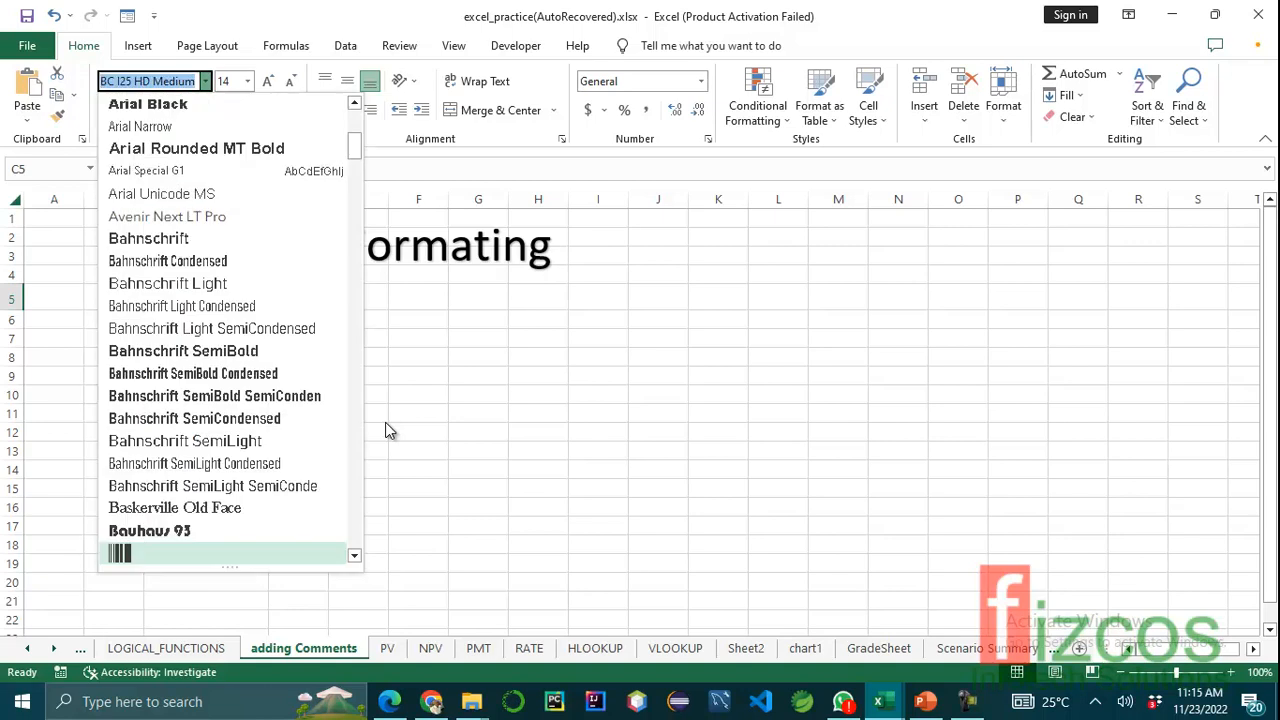
{"action": "scroll", "coordinate": [205, 290], "scroll_direction": "up", "scroll_amount": 5}
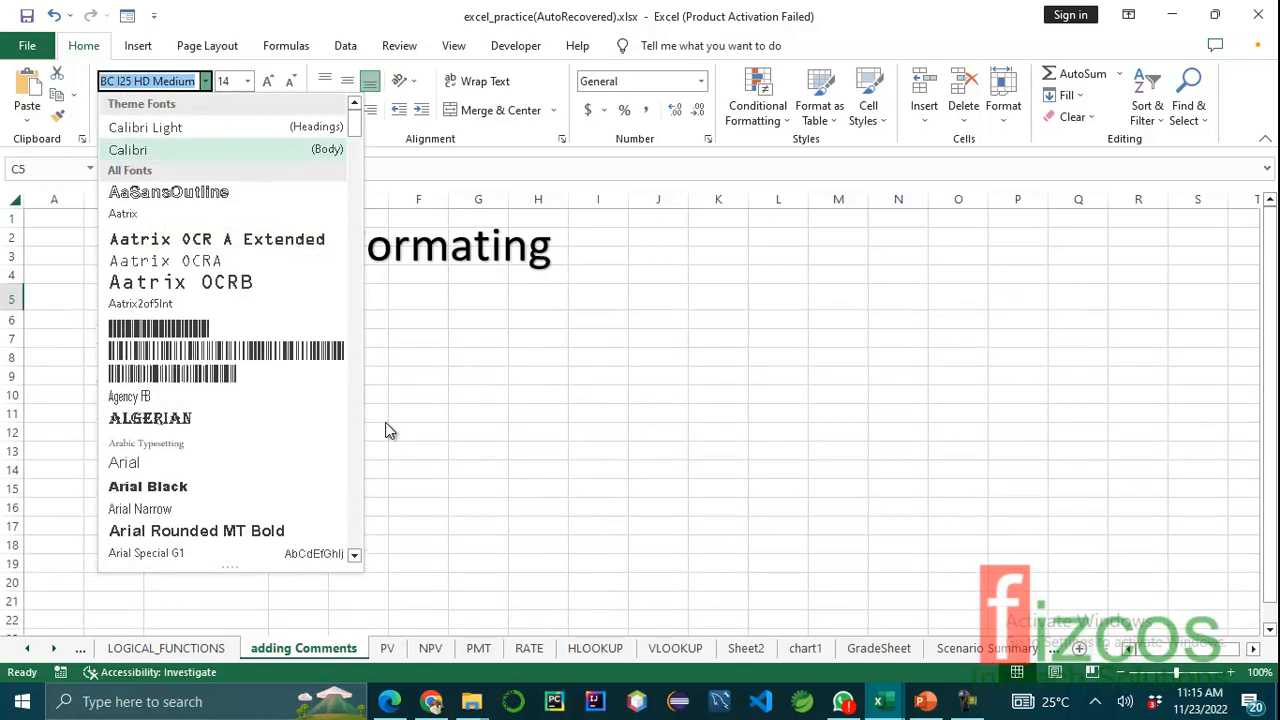
{"action": "left_click", "coordinate": [205, 149]}
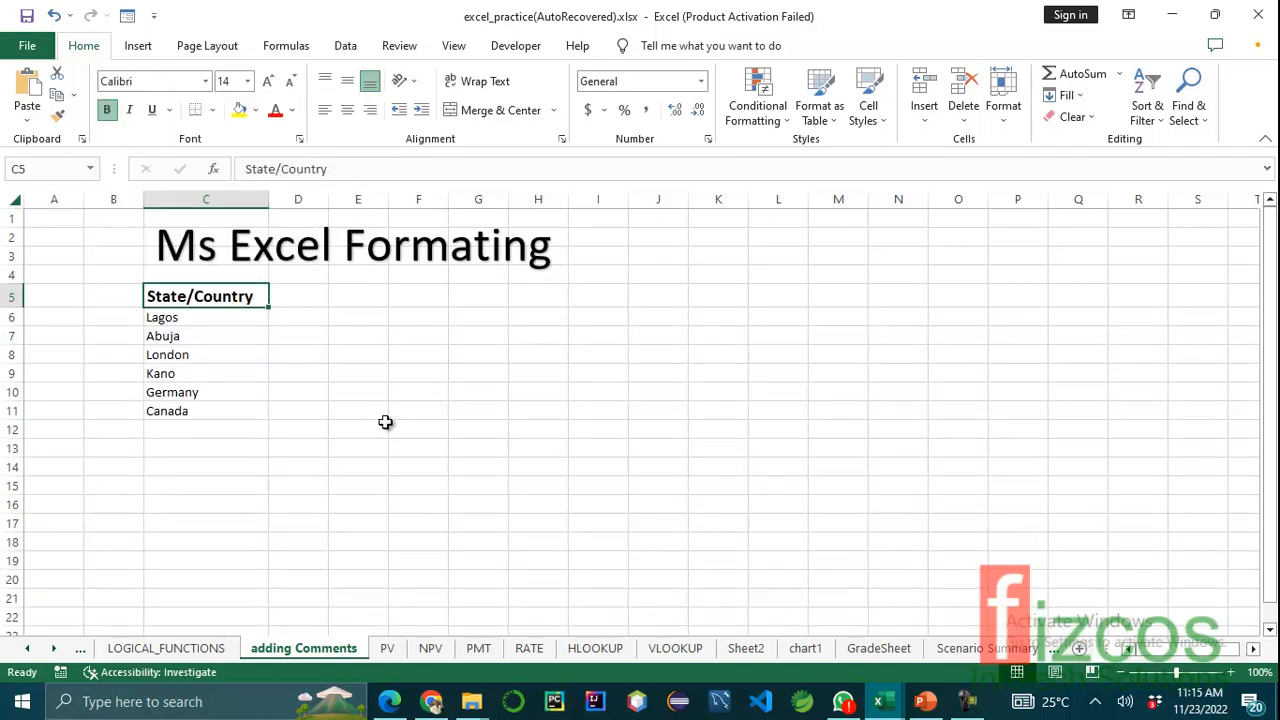
Italicize the list of places from Lagos to Canada in C6:C11
{"action": "key", "text": "Down"}
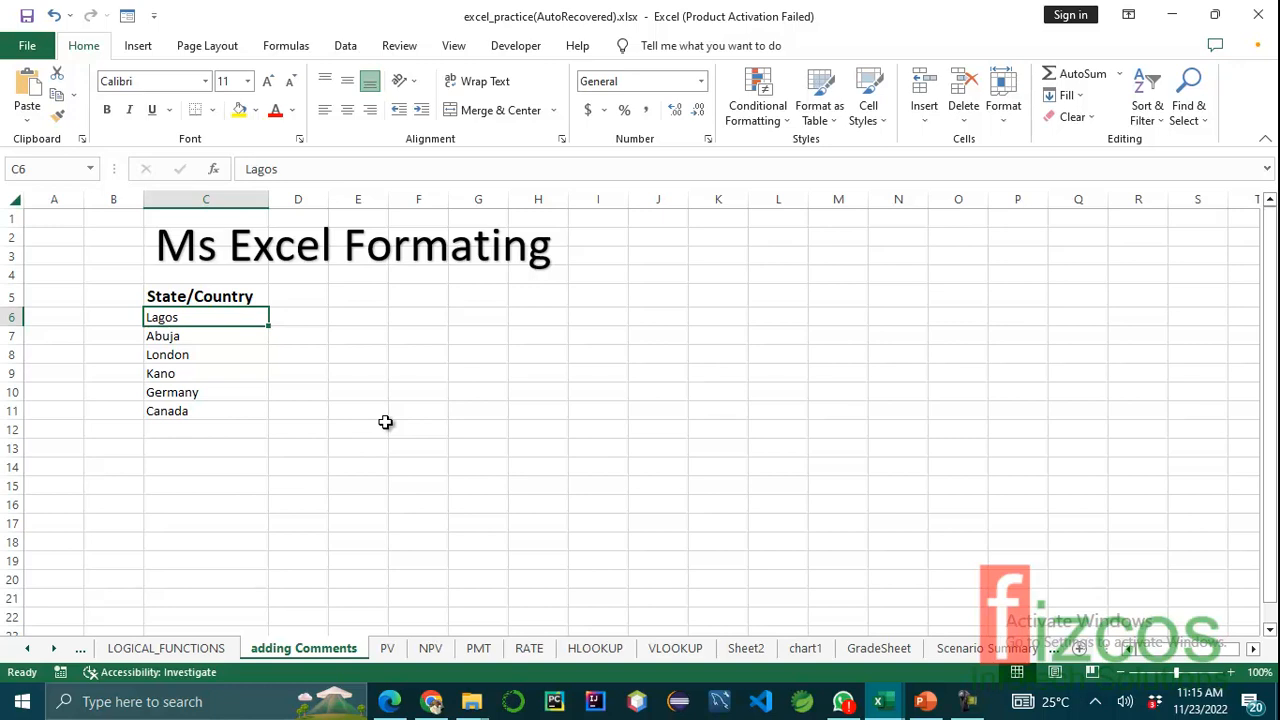
{"action": "key", "text": "shift+Down"}
{"action": "key", "text": "shift+Down"}
{"action": "key", "text": "shift+Down"}
{"action": "key", "text": "shift+Down"}
{"action": "key", "text": "shift+Down"}
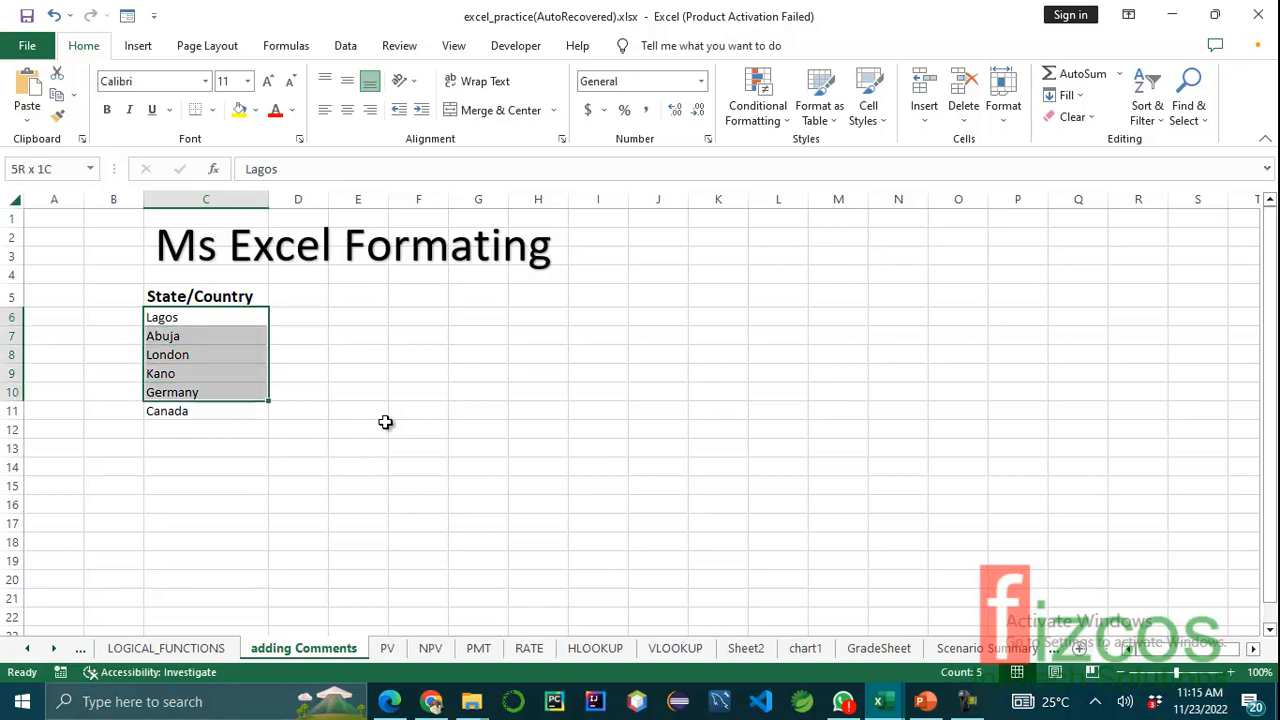
{"action": "key", "text": "ctrl+i"}
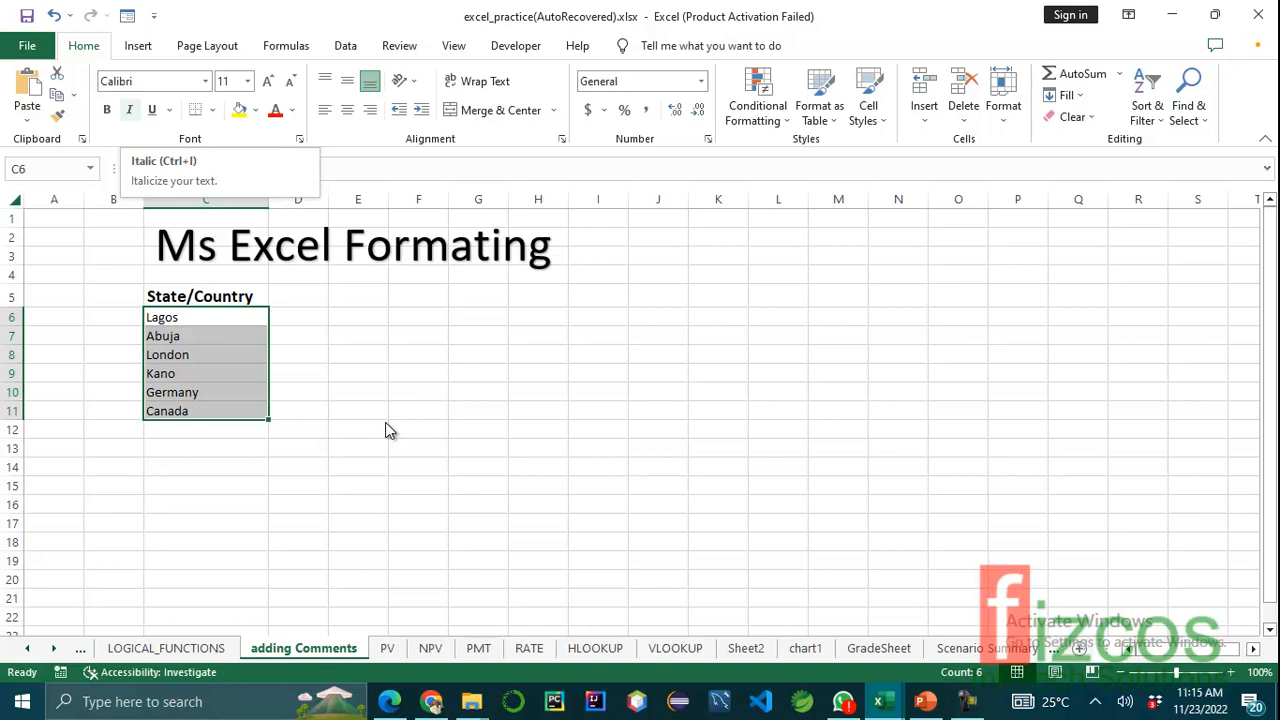
{"action": "key", "text": "ctrl+i"}
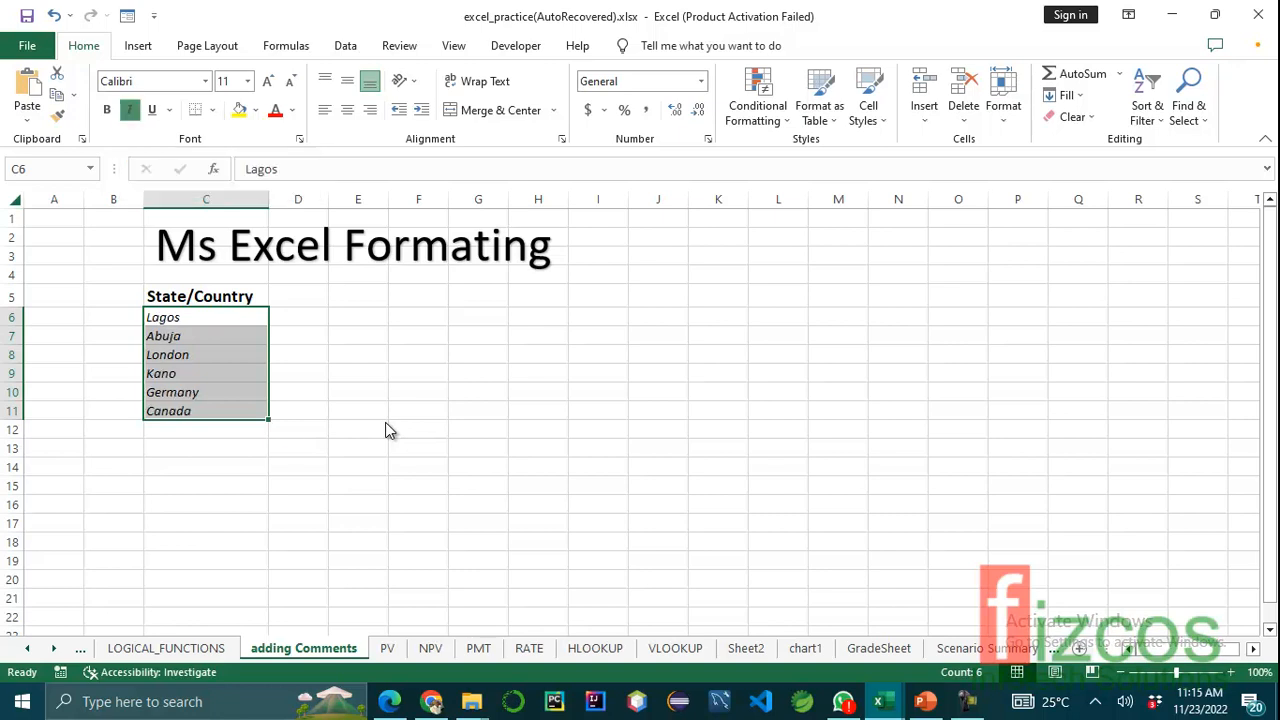
{"action": "key", "text": "Down"}
{"action": "key", "text": "Down"}
{"action": "key", "text": "Down"}
{"action": "key", "text": "Down"}
{"action": "key", "text": "Down"}
{"action": "key", "text": "Down"}
{"action": "key", "text": "Down"}
{"action": "key", "text": "Down"}
{"action": "key", "text": "Up"}
{"action": "key", "text": "Up"}
{"action": "key", "text": "Up"}
{"action": "key", "text": "Up"}
{"action": "key", "text": "Up"}
{"action": "key", "text": "Up"}
{"action": "key", "text": "Up"}
{"action": "key", "text": "Up"}
{"action": "key", "text": "shift+Down"}
{"action": "key", "text": "shift+Down"}
{"action": "key", "text": "shift+Down"}
{"action": "key", "text": "shift+Down"}
{"action": "key", "text": "shift+Down"}
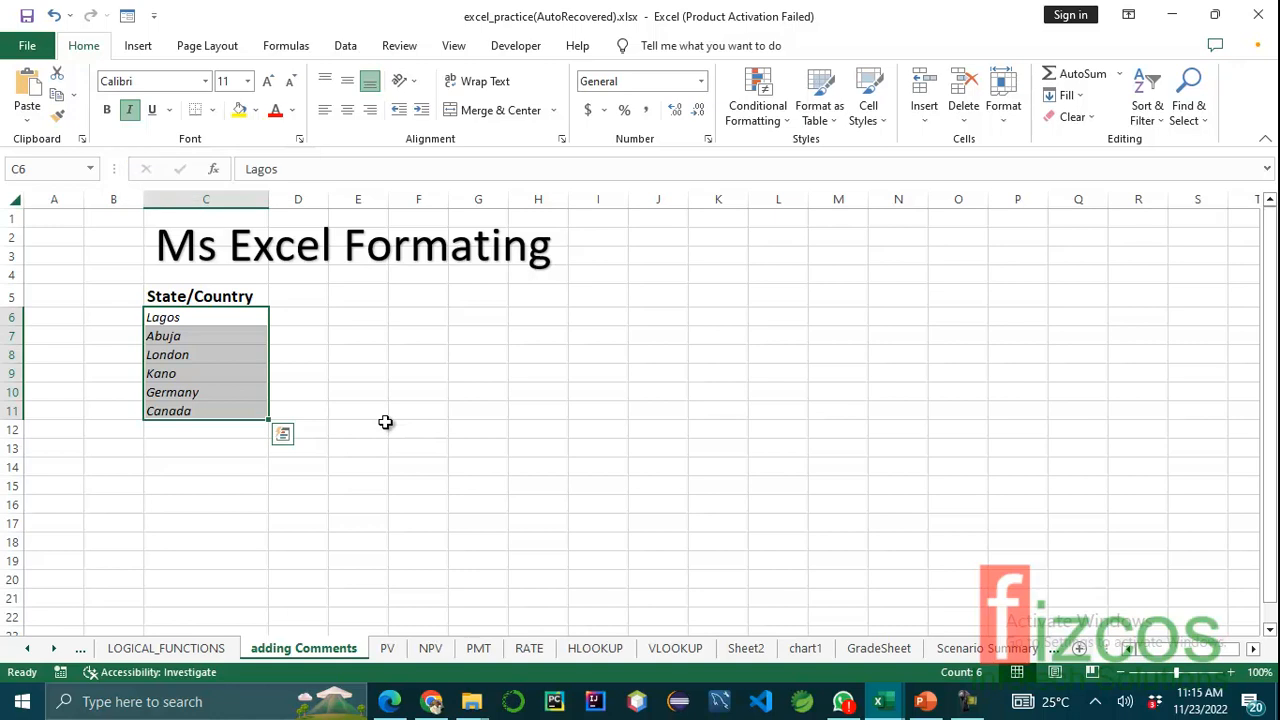
{"action": "left_click", "coordinate": [206, 317]}
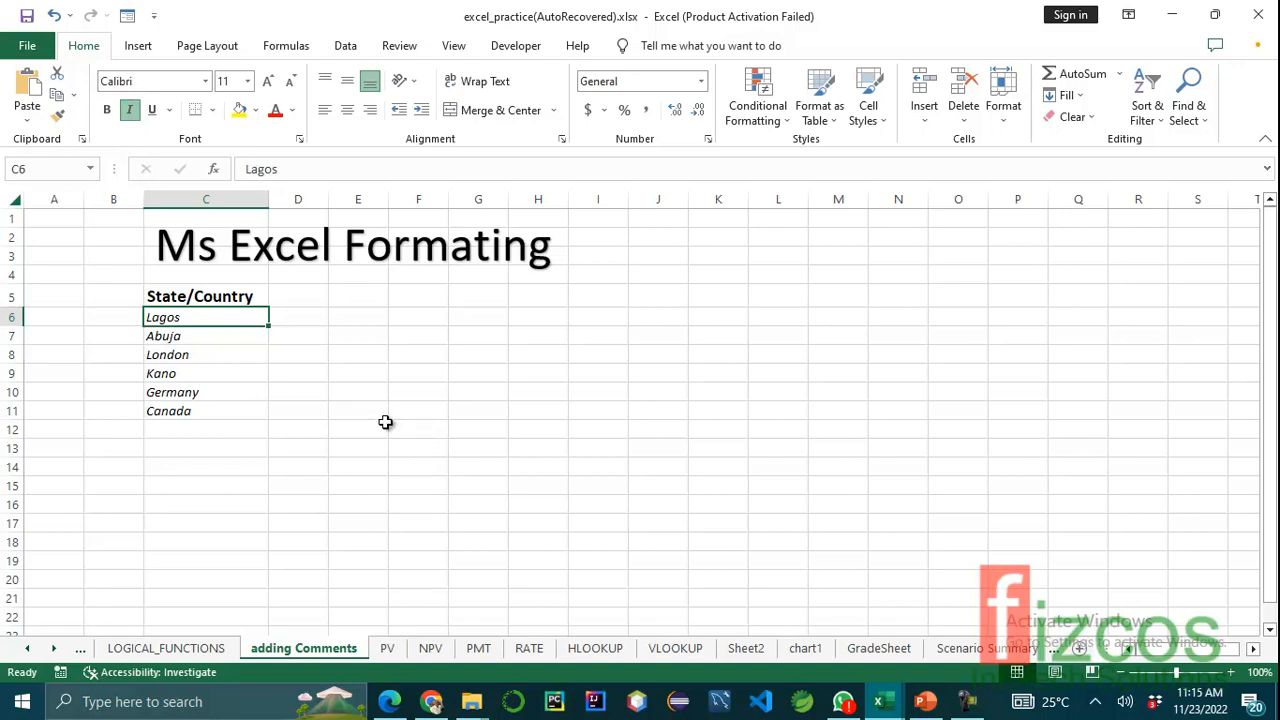
Turn the State/Country heading's bold off and on again, and toggle its underline on and off
{"action": "key", "text": "Up"}
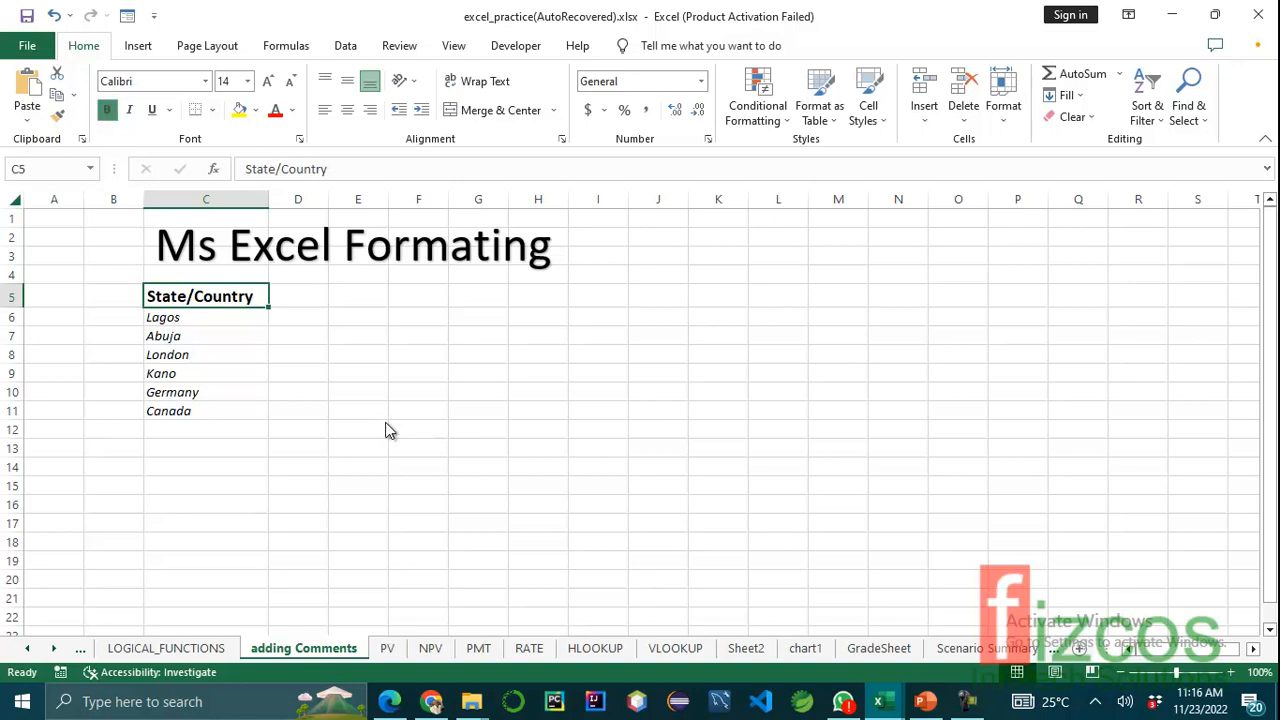
{"action": "key", "text": "ctrl+b"}
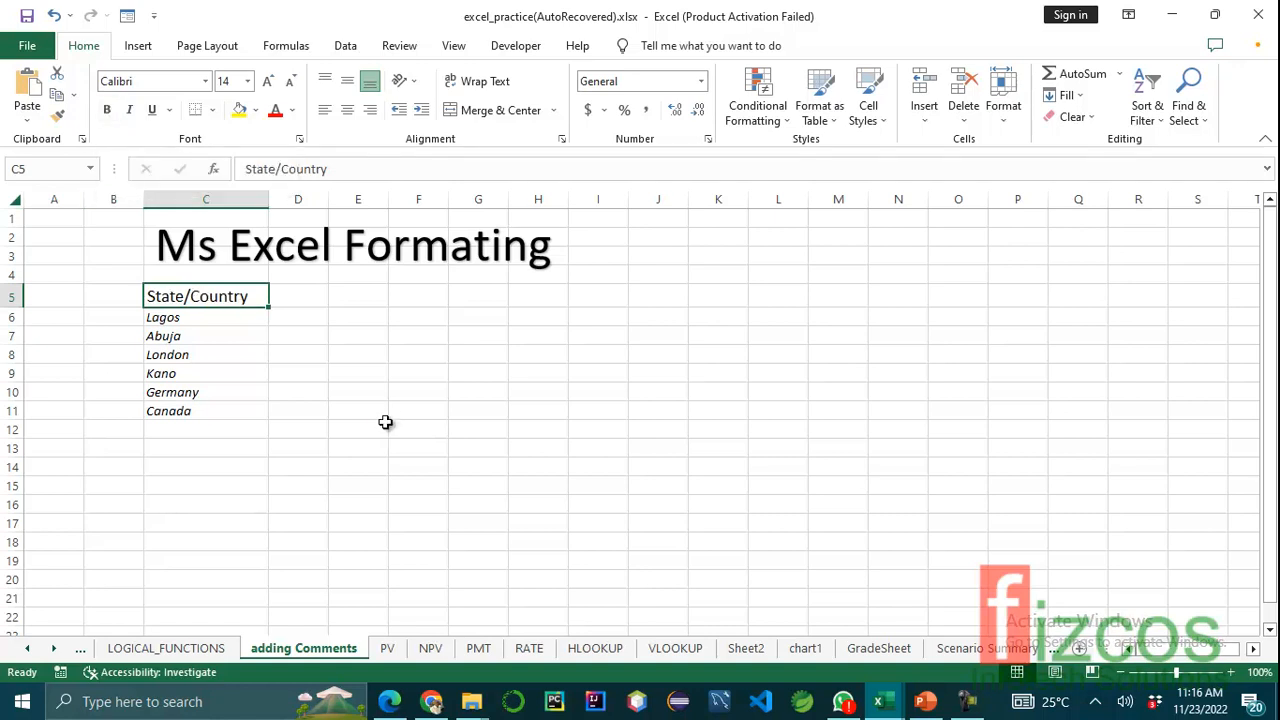
{"action": "key", "text": "ctrl+b"}
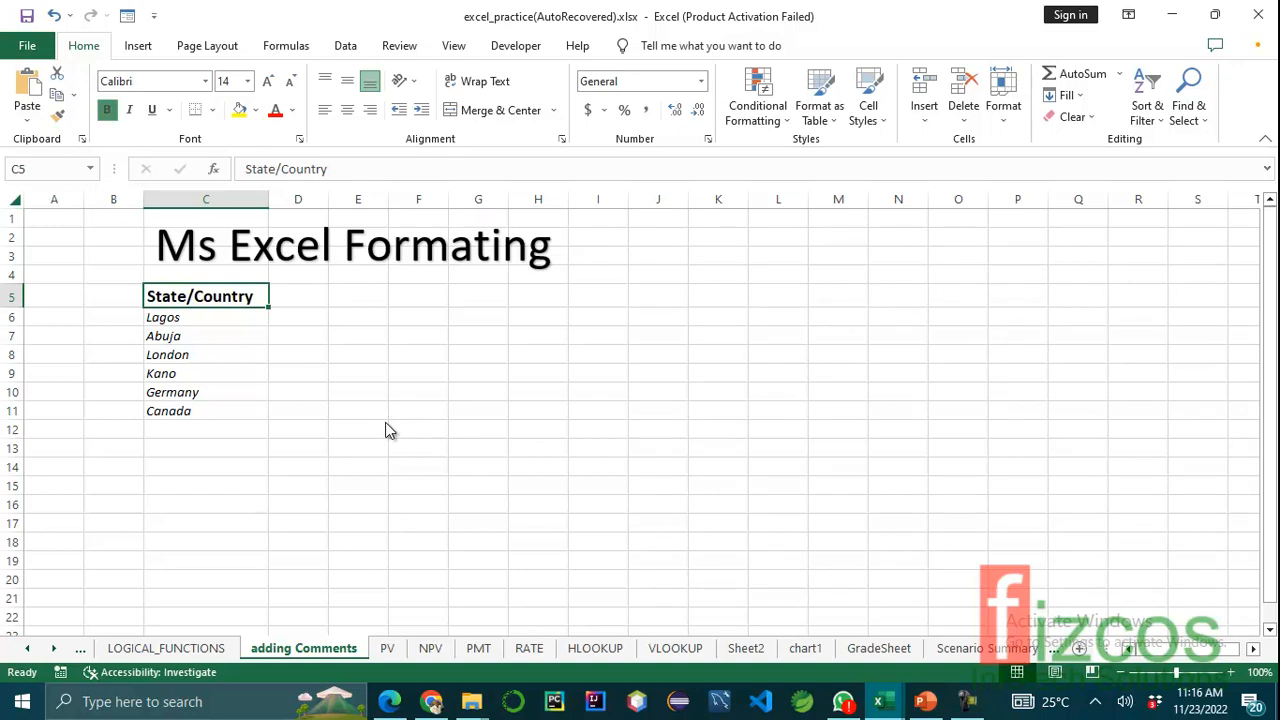
{"action": "key", "text": "ctrl+u"}
{"action": "key", "text": "ctrl+u"}
Underline the London entry in C8
{"action": "key", "text": "Down"}
{"action": "key", "text": "Down"}
{"action": "key", "text": "Down"}
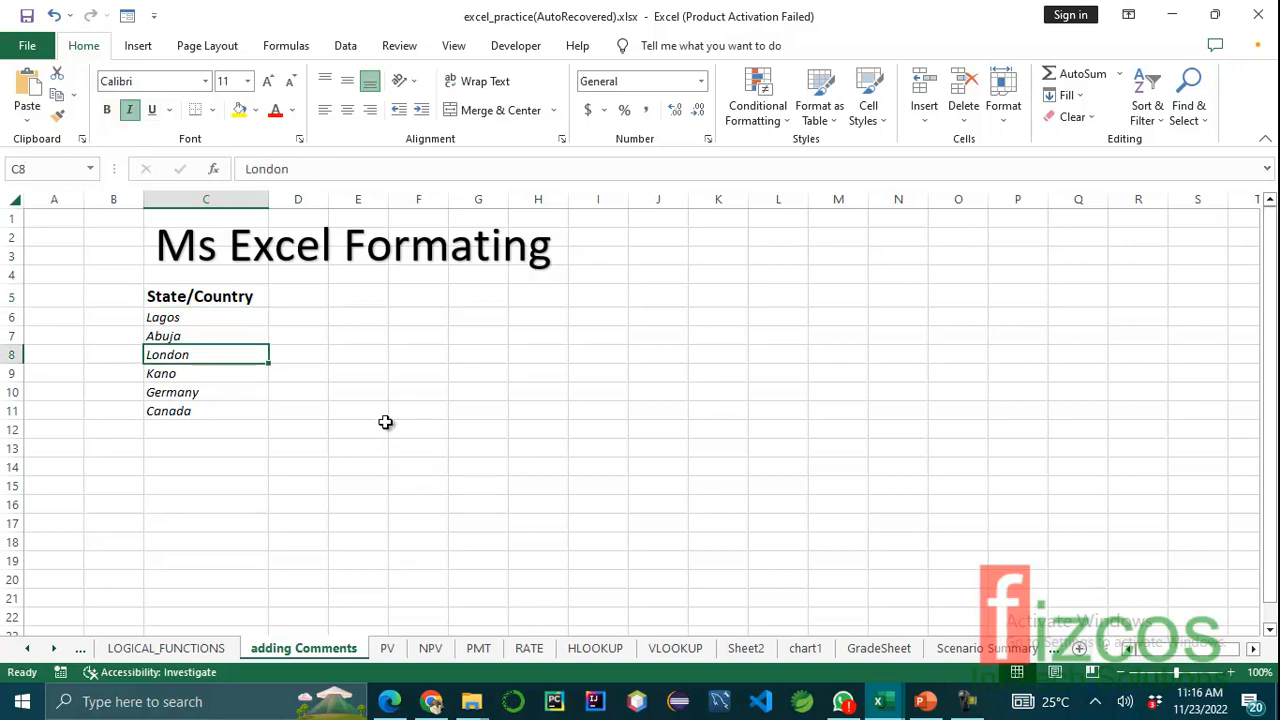
{"action": "key", "text": "ctrl+u"}
{"action": "key", "text": "Down"}
{"action": "key", "text": "Down"}
{"action": "key", "text": "Down"}
{"action": "key", "text": "Down"}
{"action": "key", "text": "Down"}
{"action": "key", "text": "Down"}
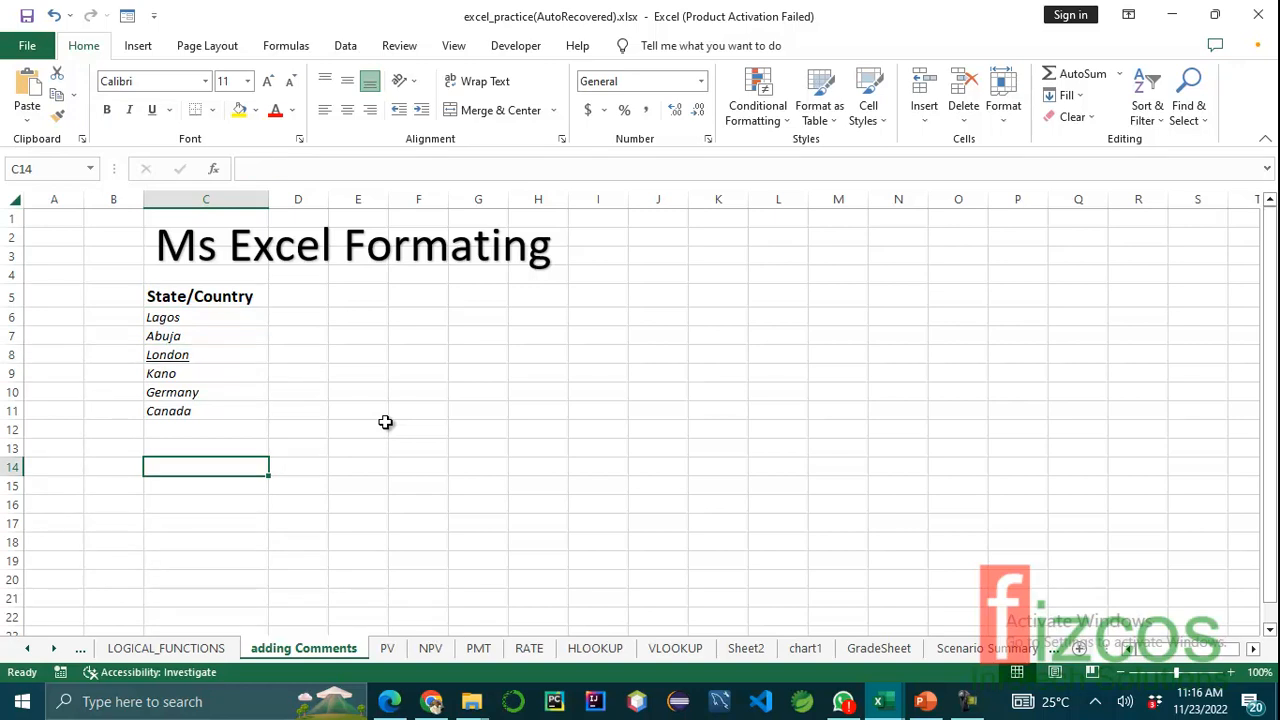
Remove the underline from the London entry in C8
{"action": "key", "text": "Up"}
{"action": "key", "text": "Up"}
{"action": "key", "text": "Up"}
{"action": "key", "text": "Up"}
{"action": "key", "text": "Up"}
{"action": "key", "text": "Up"}
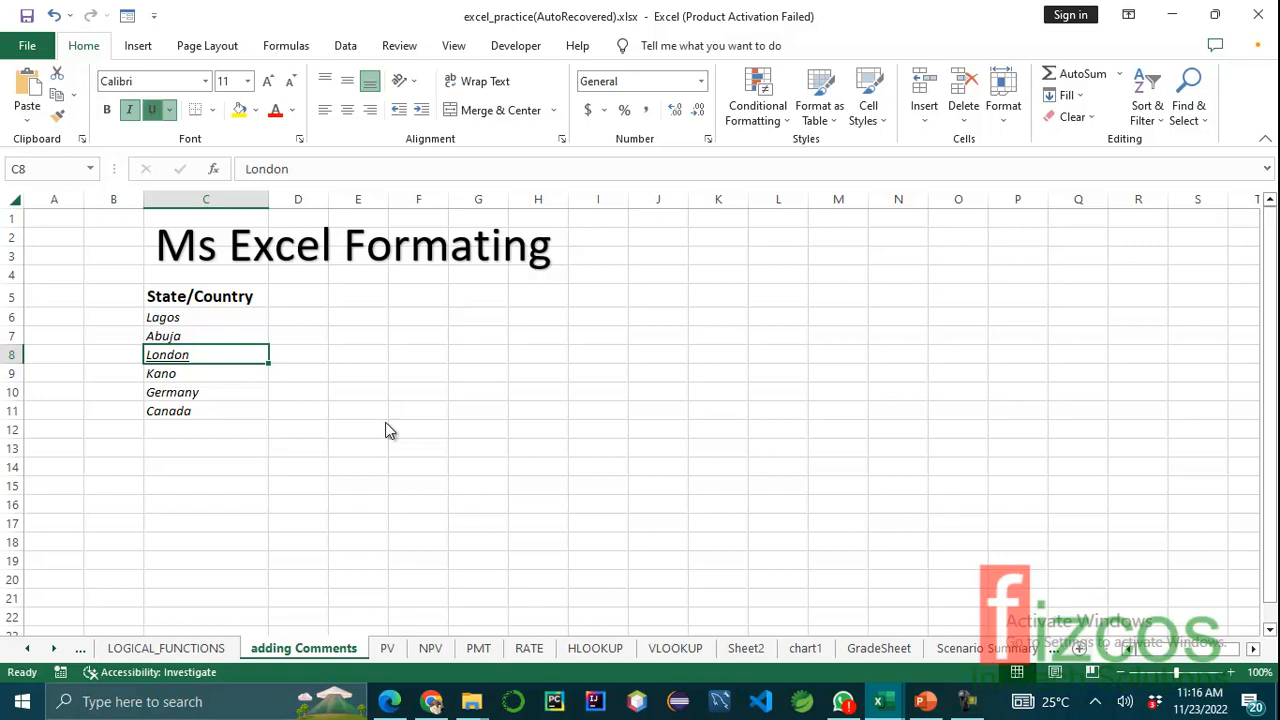
{"action": "key", "text": "ctrl+u"}
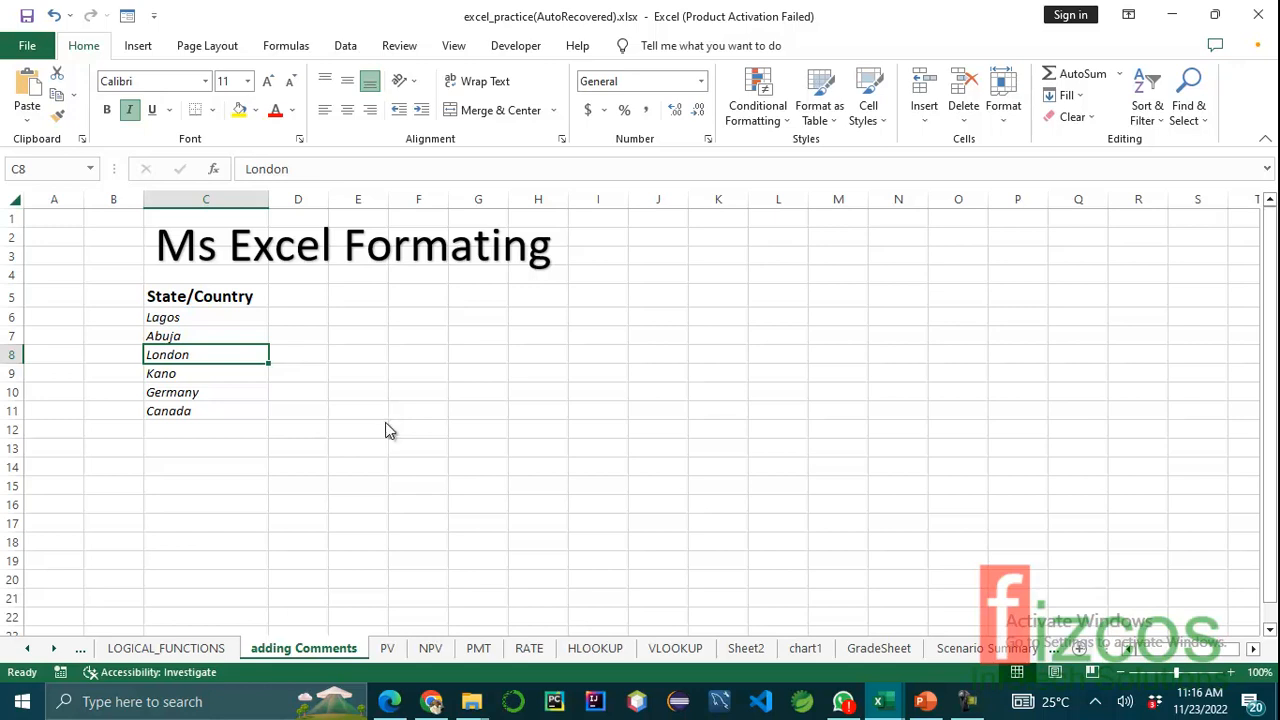
Fill the London cell C8 with yellow
{"action": "key", "text": "F4"}
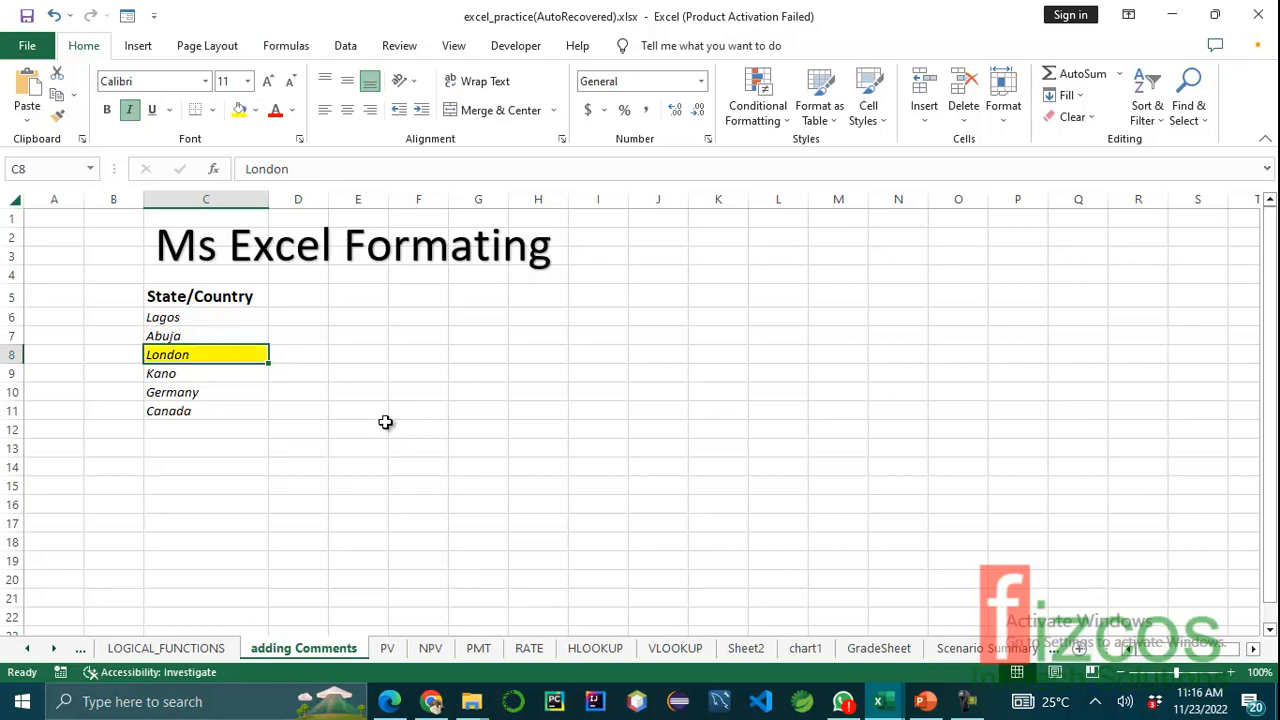
{"action": "key", "text": "Down"}
{"action": "key", "text": "Down"}
{"action": "key", "text": "Down"}
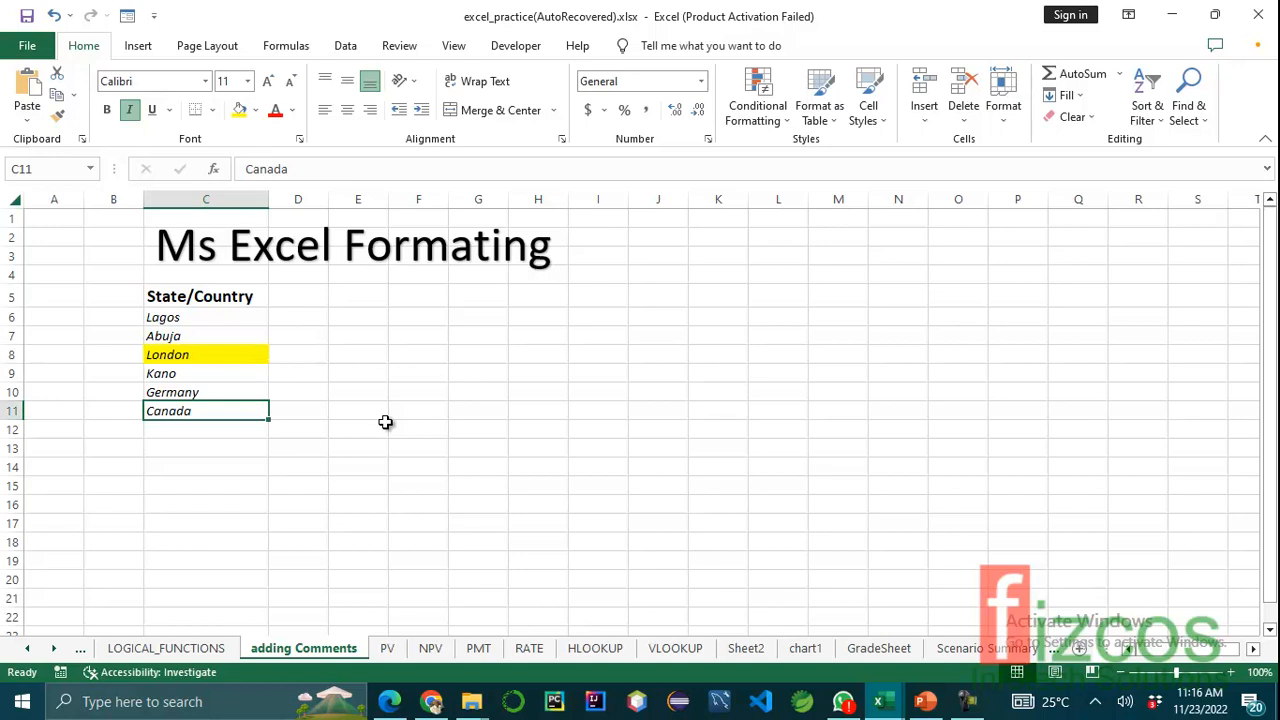
Fill the Lagos cell C6 with a light blue-gray theme color
{"action": "key", "text": "Up"}
{"action": "key", "text": "Up"}
{"action": "key", "text": "Up"}
{"action": "key", "text": "Up"}
{"action": "key", "text": "Up"}
{"action": "key", "text": "alt+h"}
{"action": "key", "text": "h"}
{"action": "key", "text": "Right"}
{"action": "key", "text": "Right"}
{"action": "key", "text": "Right"}
{"action": "key", "text": "Down"}
{"action": "key", "text": "Down"}
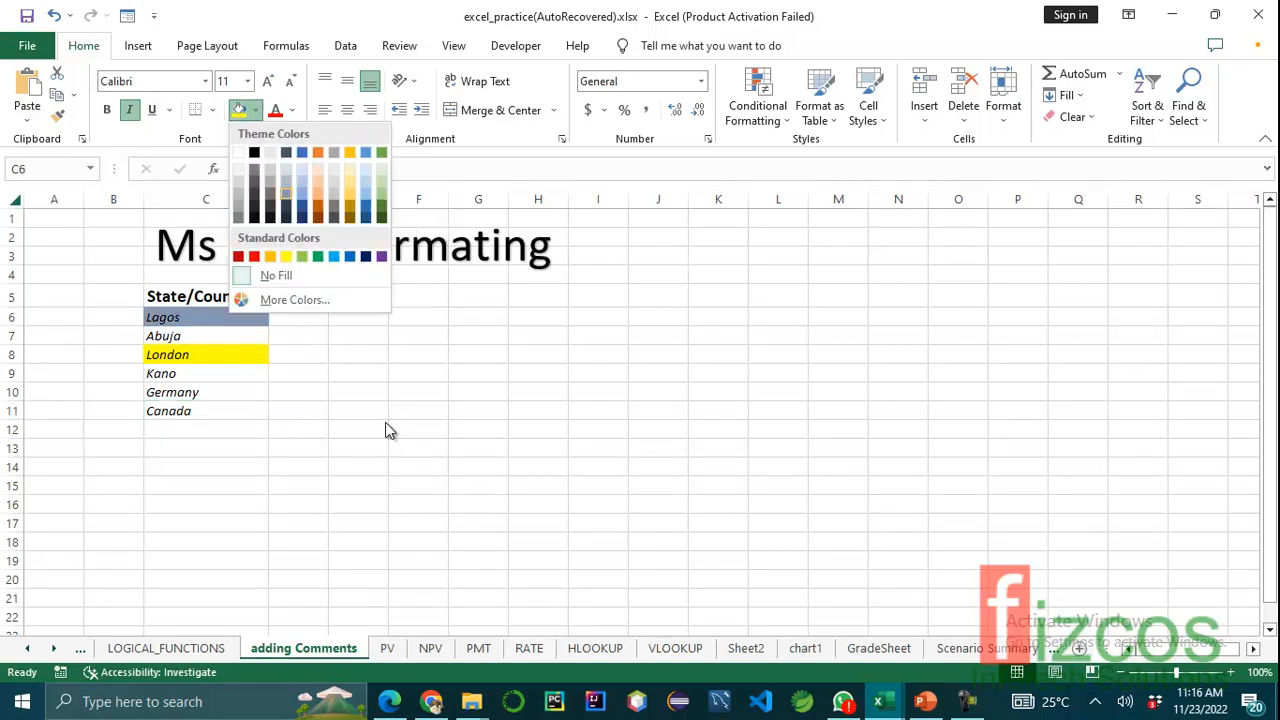
{"action": "key", "text": "Return"}
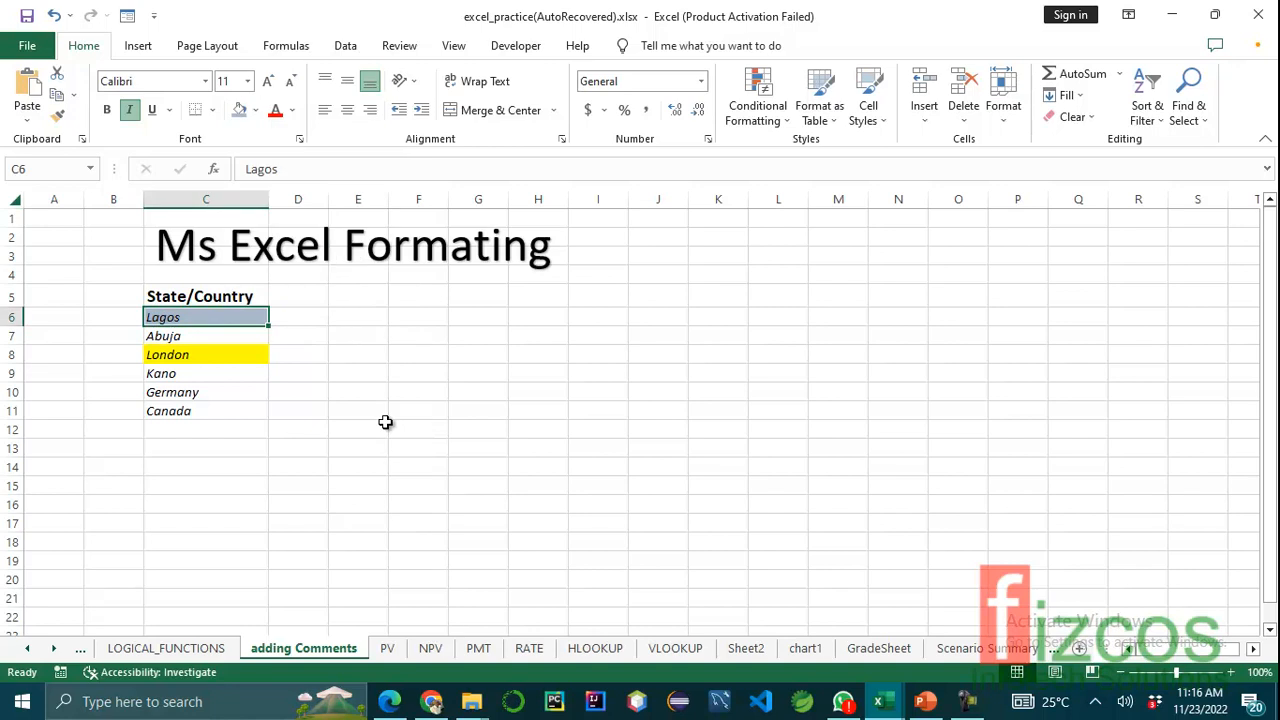
Fill the Abuja cell C7 with a light orange theme color
{"action": "key", "text": "Down"}
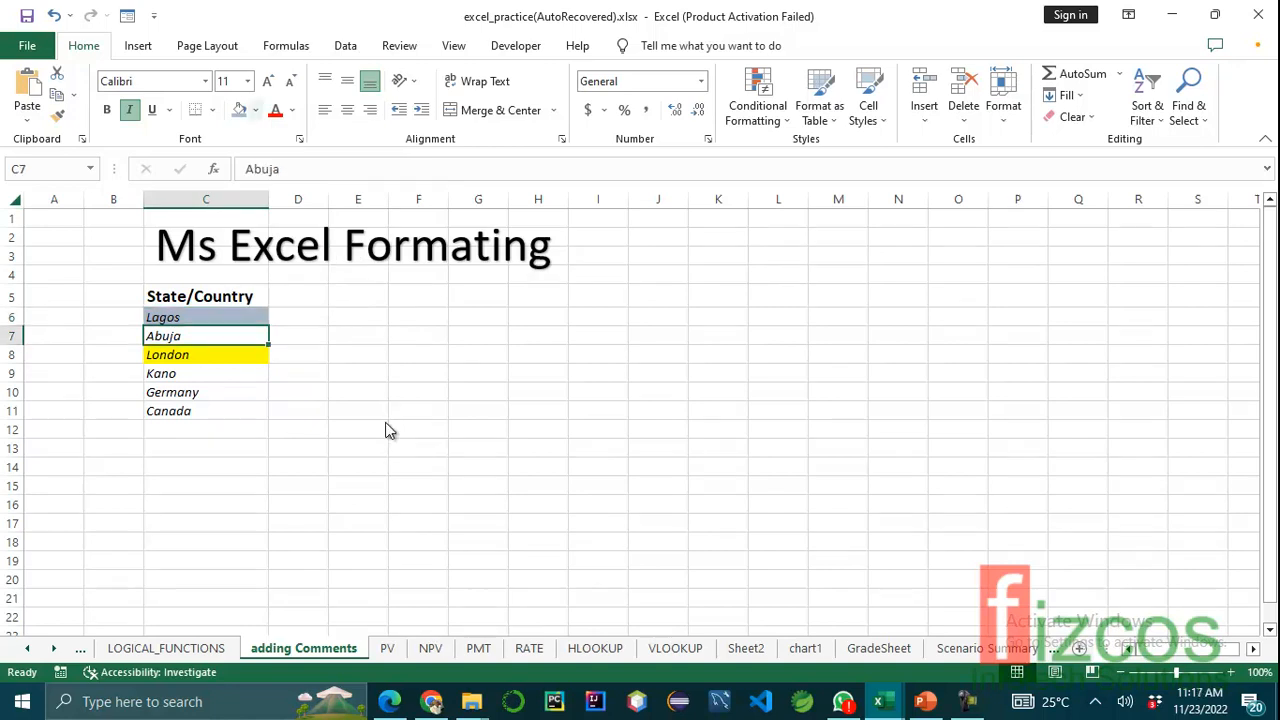
{"action": "key", "text": "alt+h"}
{"action": "key", "text": "h"}
{"action": "key", "text": "Left"}
{"action": "key", "text": "Up"}
{"action": "key", "text": "Return"}
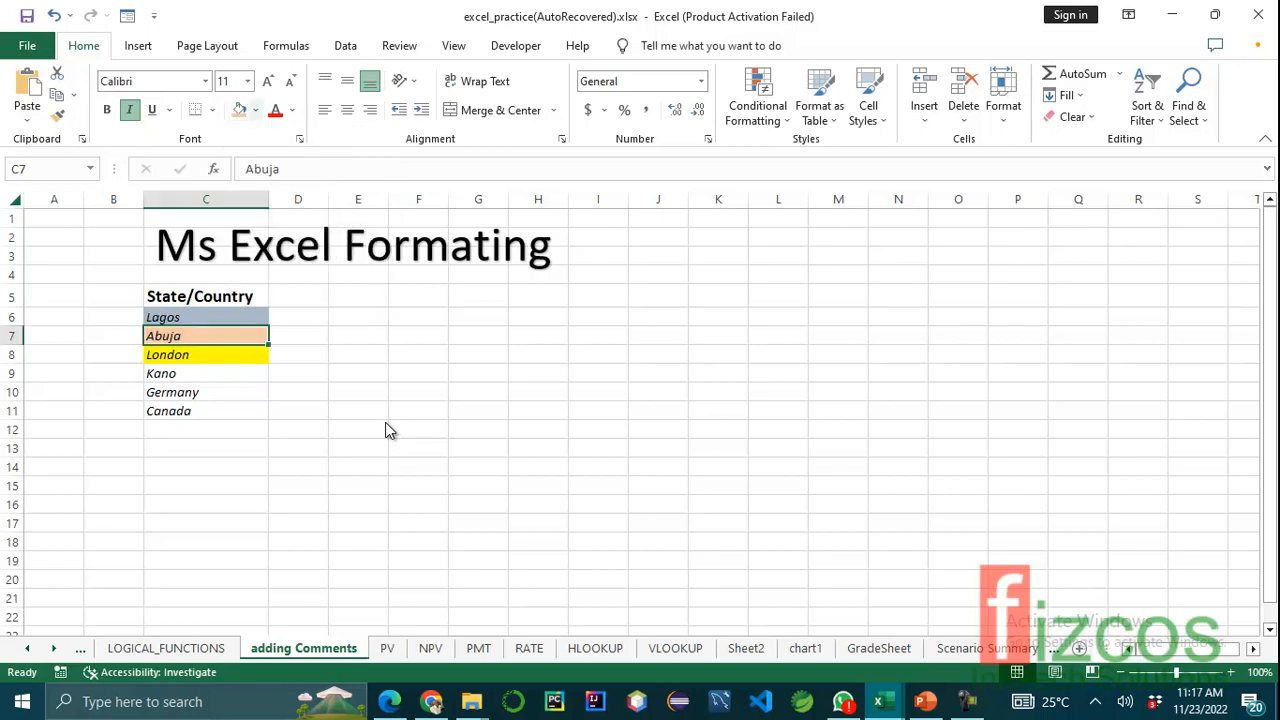
{"action": "key", "text": "alt+h"}
{"action": "key", "text": "h"}
{"action": "key", "text": "Escape"}
Fill the Kano cell C9 with a light green theme color
{"action": "key", "text": "Down"}
{"action": "key", "text": "Down"}
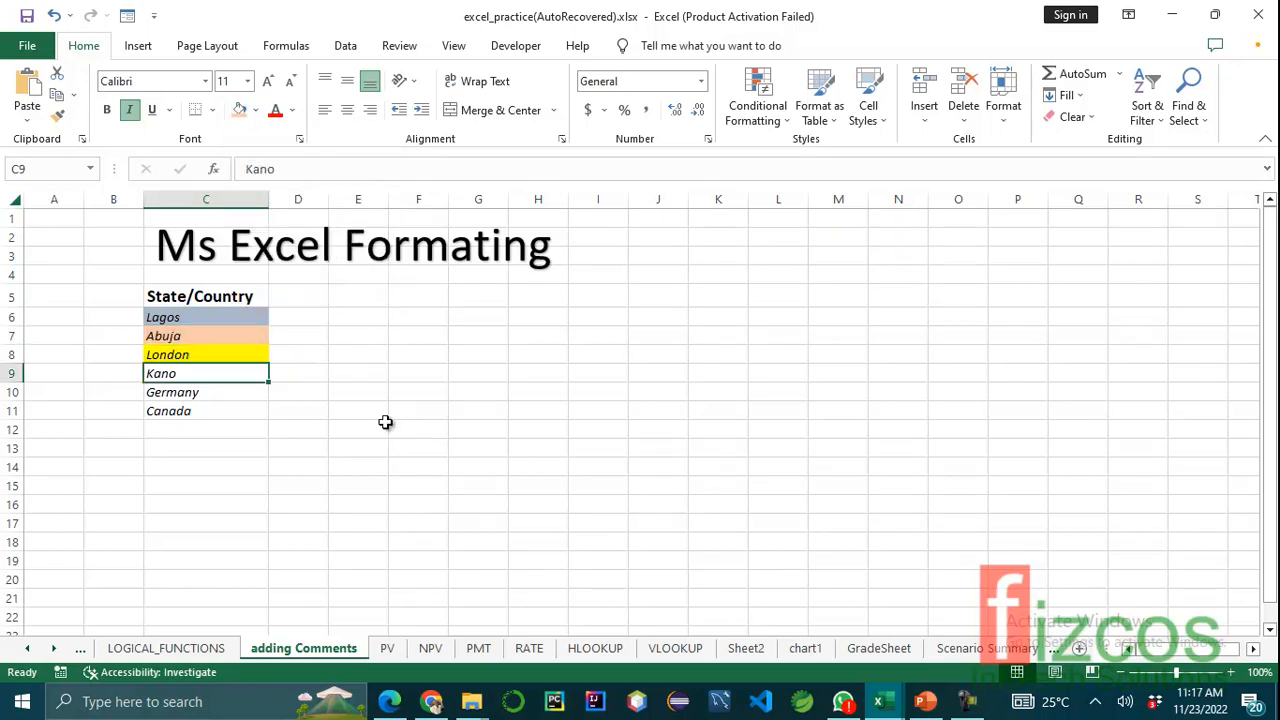
{"action": "key", "text": "alt+h"}
{"action": "key", "text": "h"}
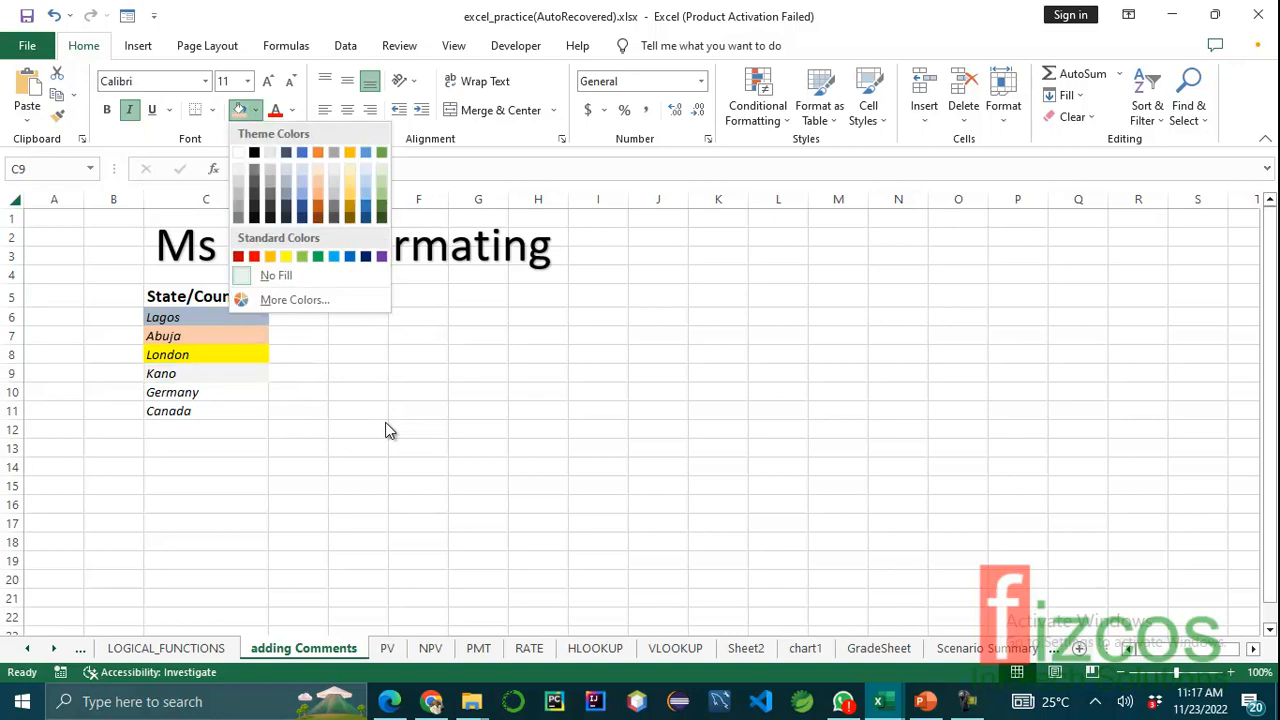
{"action": "key", "text": "Right"}
{"action": "key", "text": "Return"}
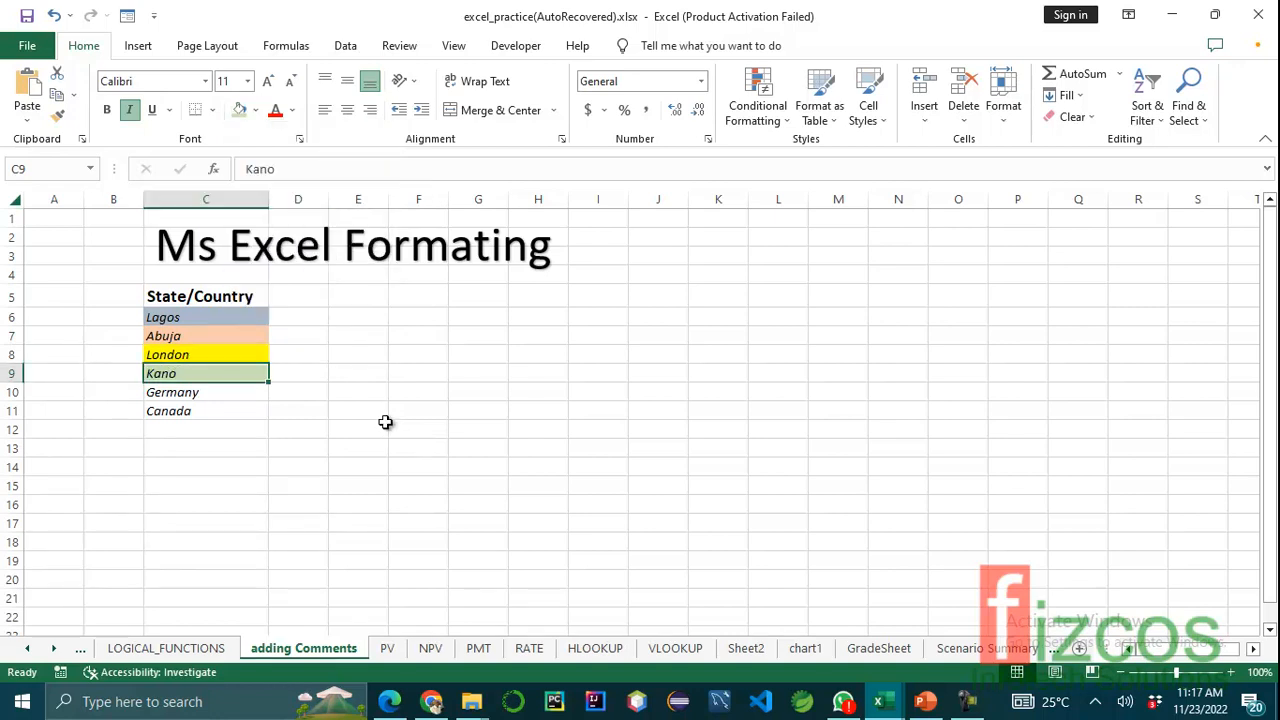
Fill the Germany cell C10 with the palest green theme color
{"action": "key", "text": "Down"}
{"action": "key", "text": "alt+h"}
{"action": "key", "text": "h"}
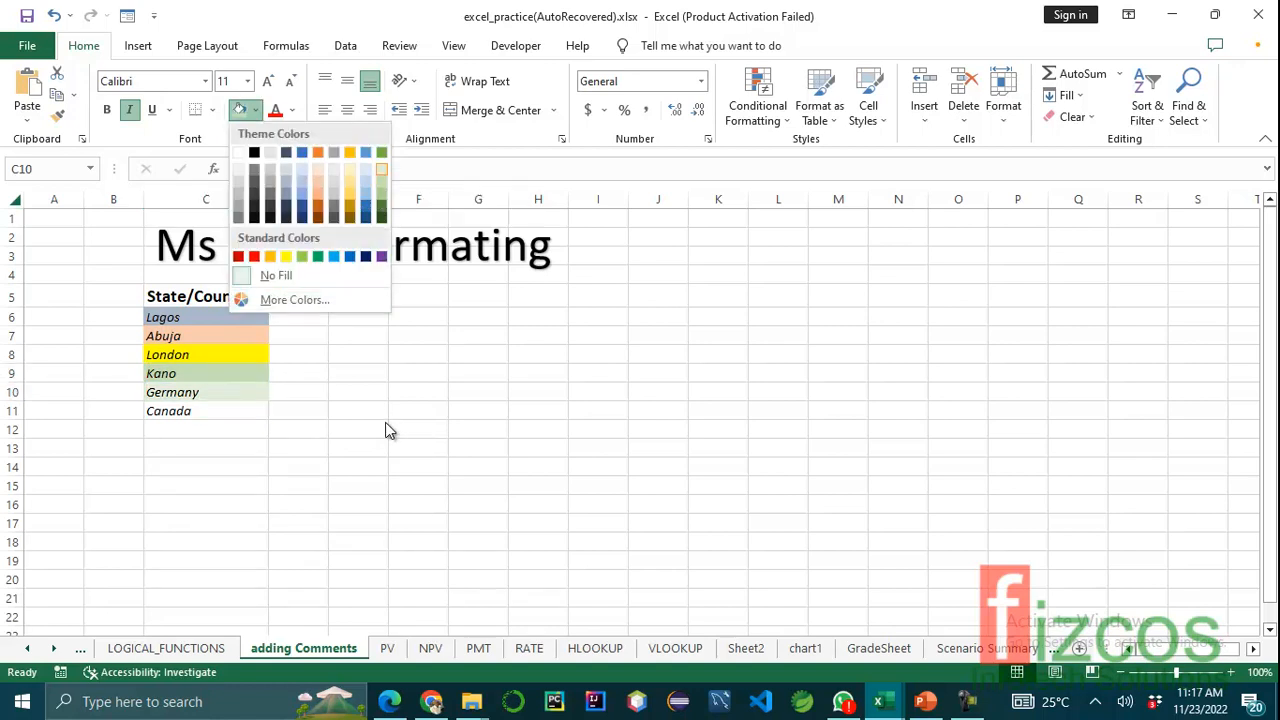
{"action": "key", "text": "Return"}
Fill the Canada cell C11 with the gold theme color
{"action": "key", "text": "Down"}
{"action": "key", "text": "alt+h"}
{"action": "key", "text": "h"}
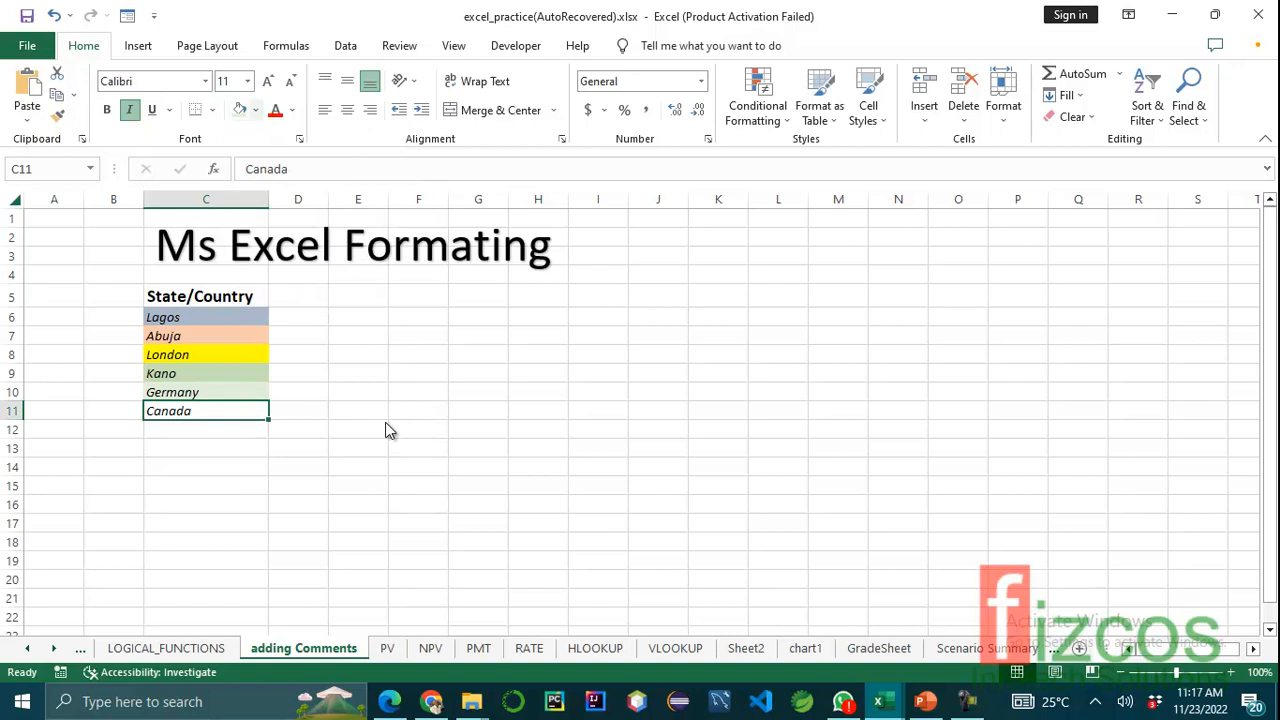
{"action": "key", "text": "Right"}
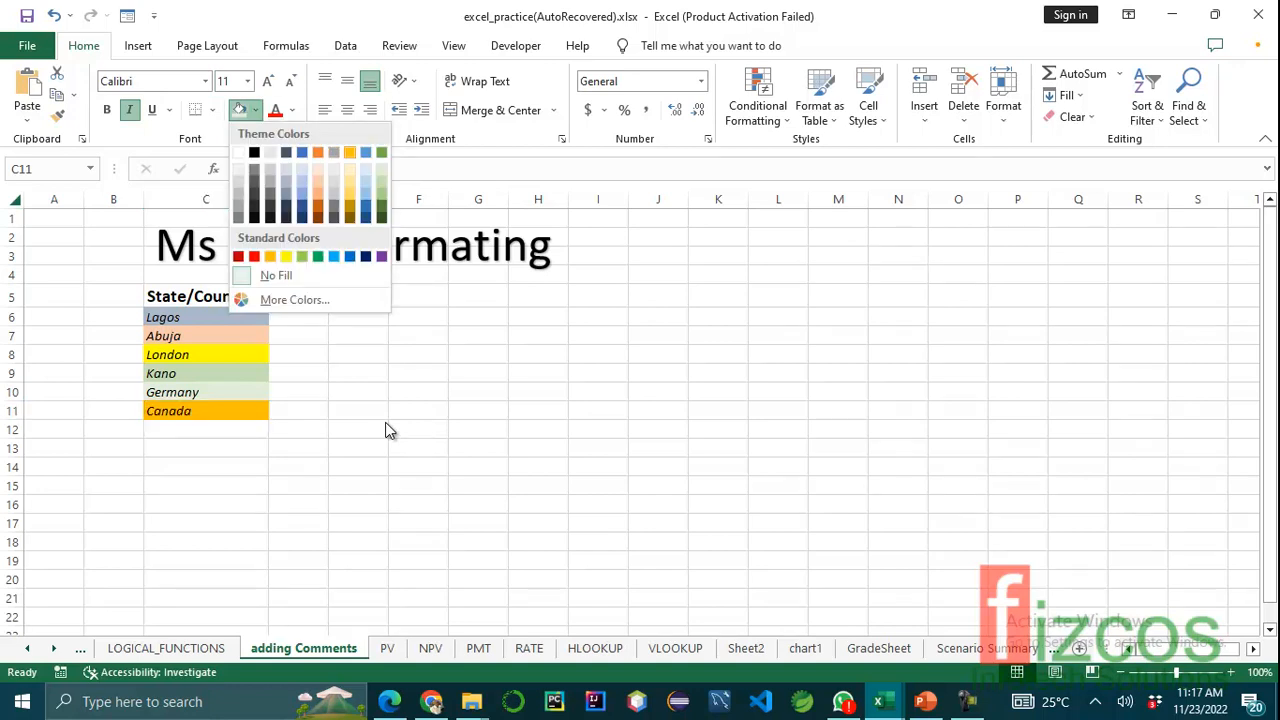
{"action": "key", "text": "Return"}
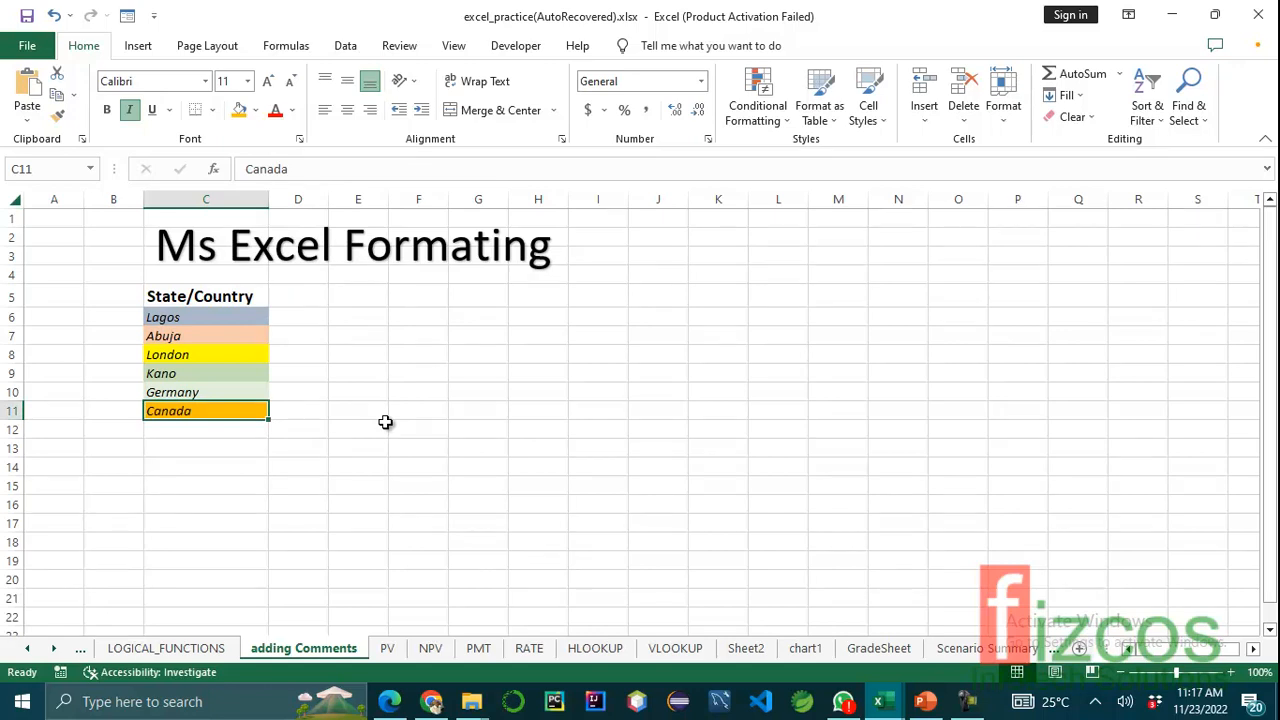
Try a red font on the State/Country heading in C5 and settle on the blue theme font color
{"action": "key", "text": "ctrl+Up"}
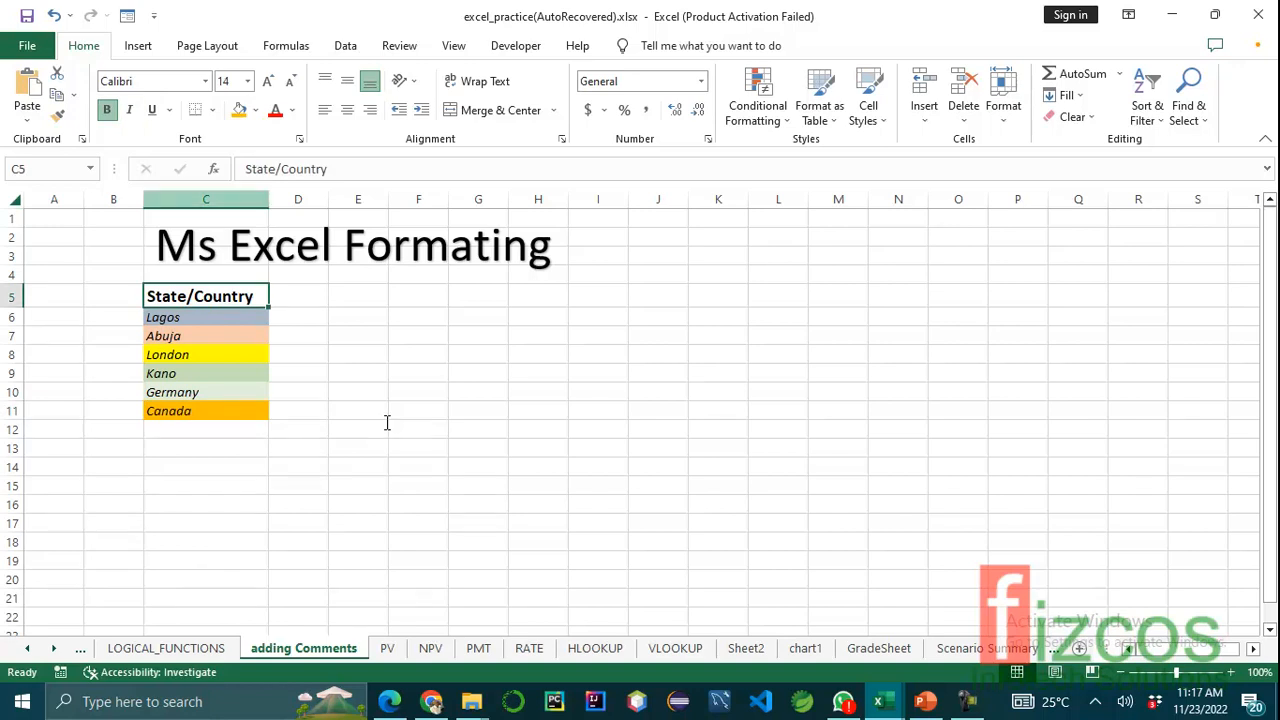
{"action": "left_click", "coordinate": [275, 110]}
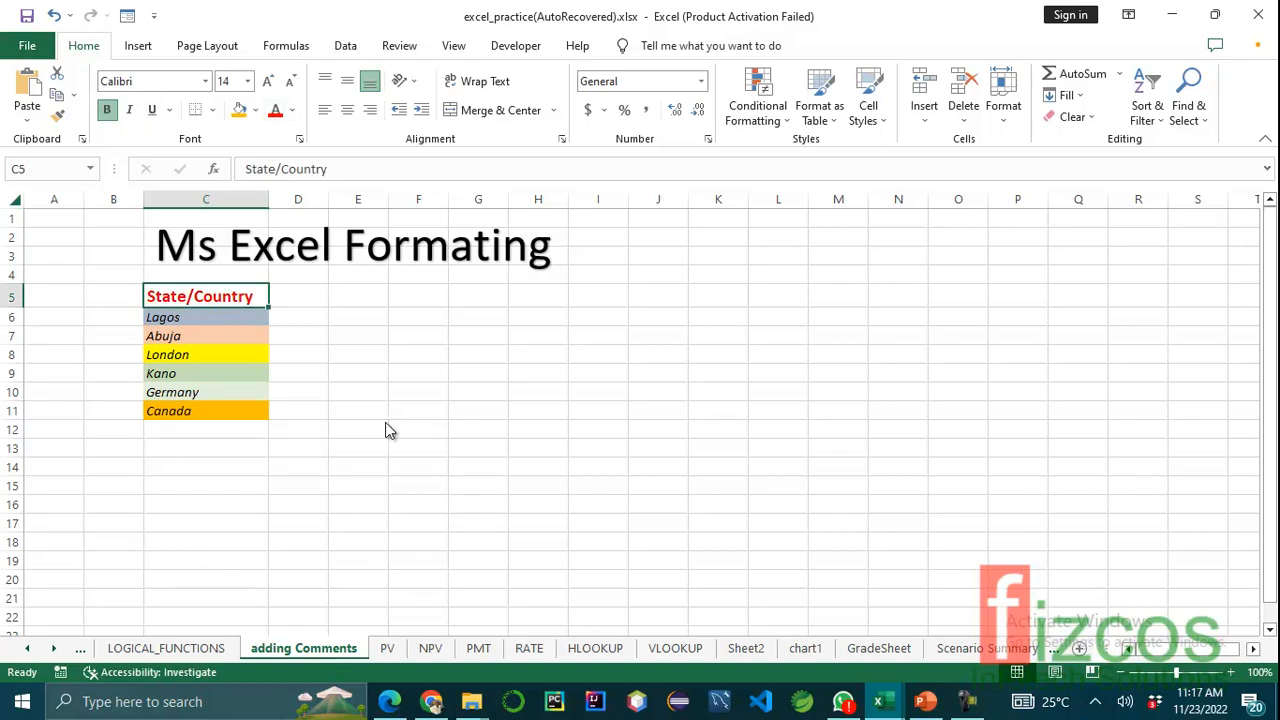
{"action": "left_click", "coordinate": [292, 110]}
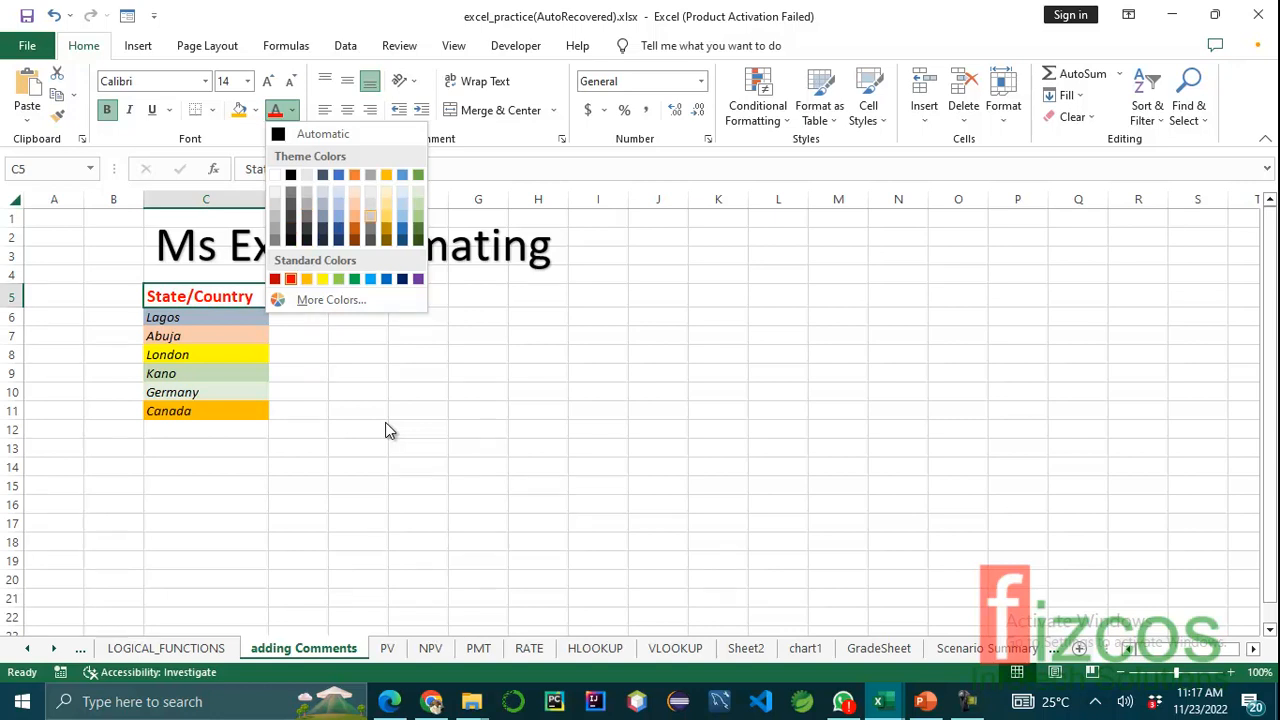
{"action": "left_click", "coordinate": [338, 175]}
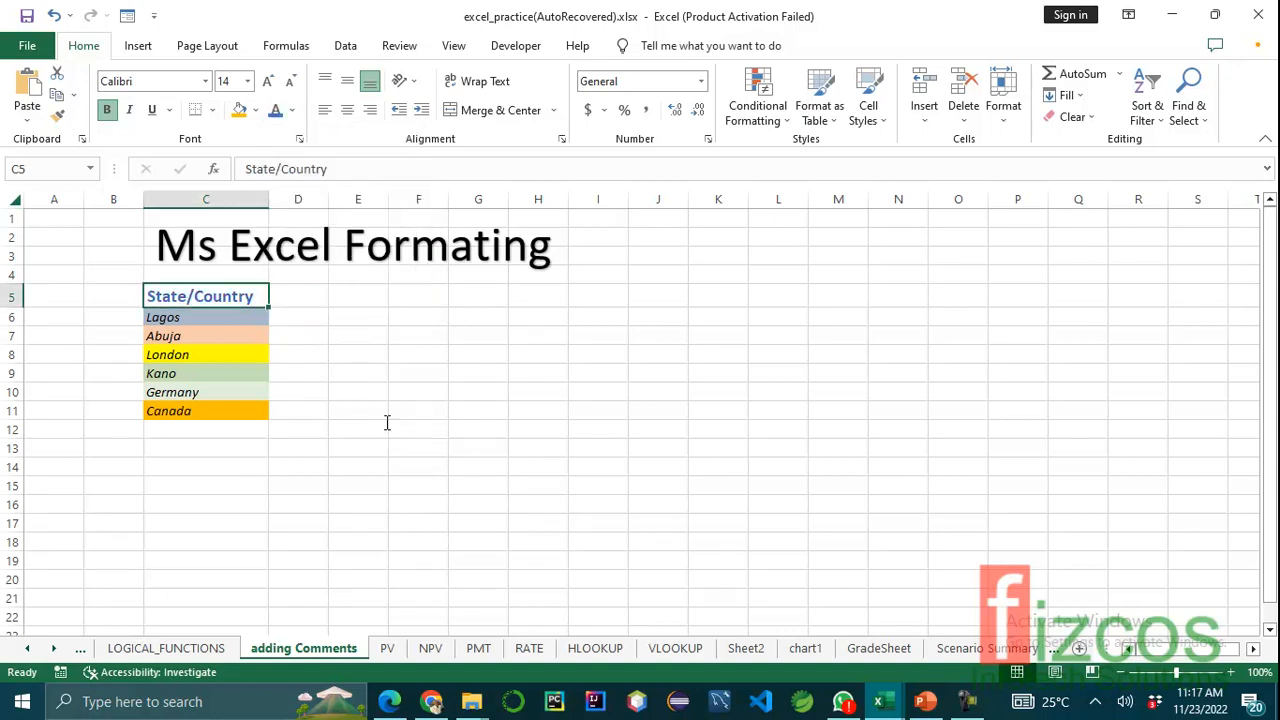
{"action": "key", "text": "Down"}
{"action": "key", "text": "Down"}
{"action": "key", "text": "Down"}
{"action": "key", "text": "Right"}
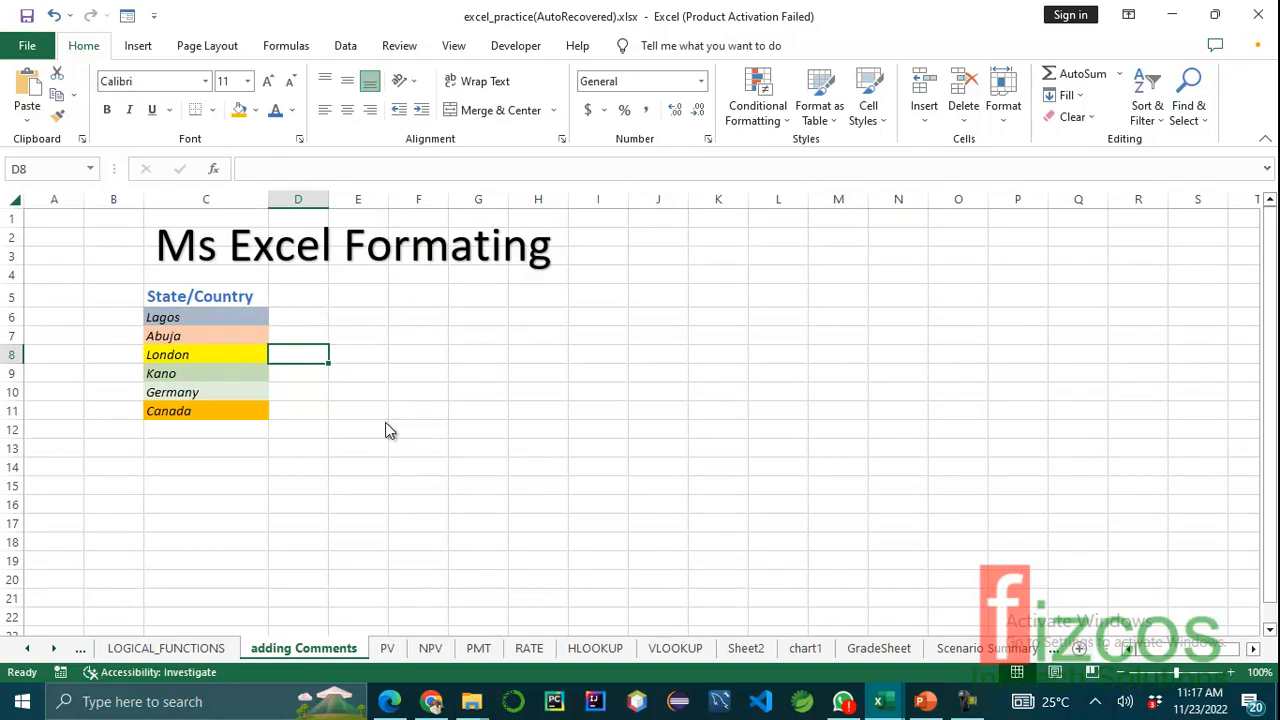
{"action": "key", "text": "ctrl+b"}
{"action": "left_click", "coordinate": [206, 297]}
{"action": "left_click_drag", "start_coordinate": [206, 297], "coordinate": [206, 411]}
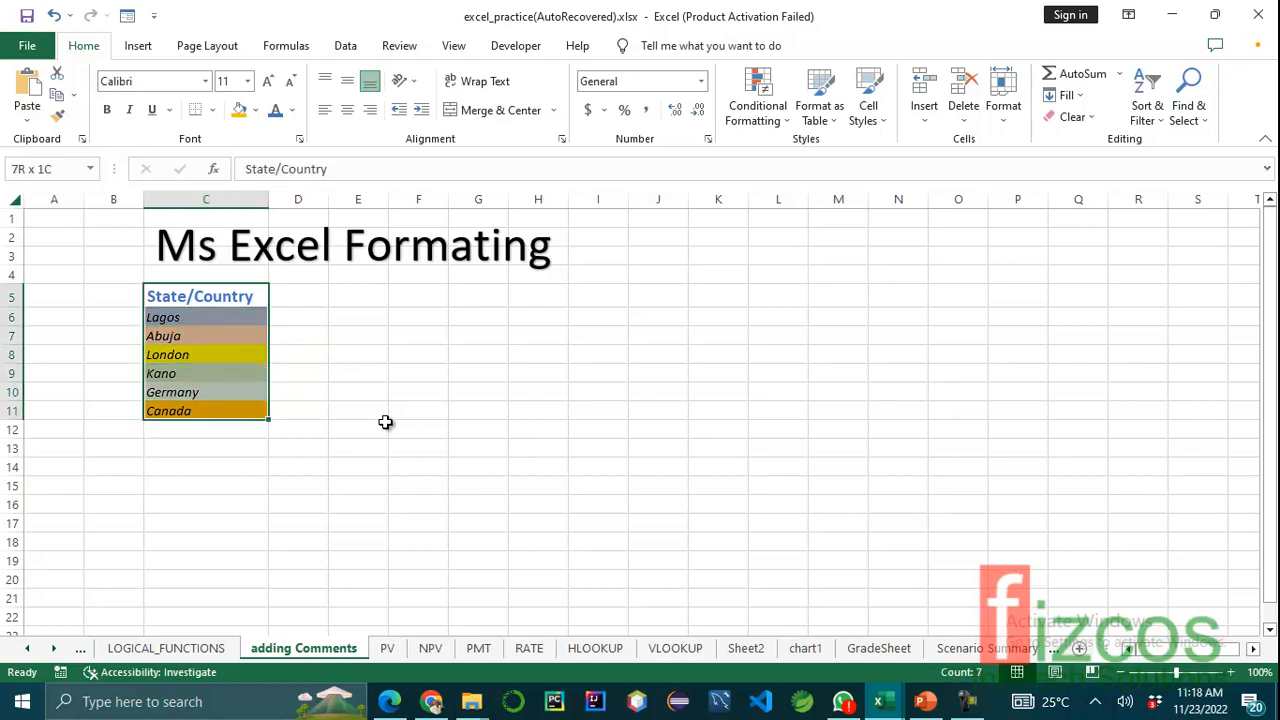
{"action": "left_click", "coordinate": [358, 317]}
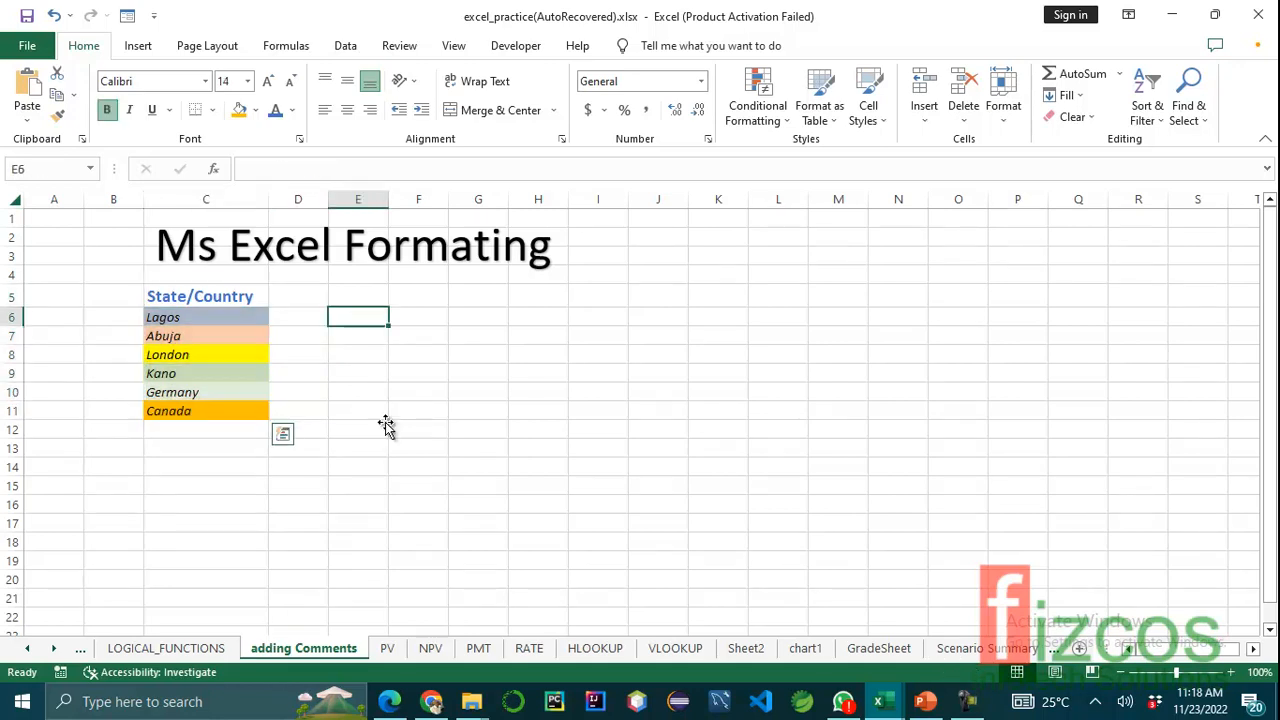
Apply a bottom border to the State/Country list in C5:C11
{"action": "left_click", "coordinate": [206, 297]}
{"action": "left_click_drag", "start_coordinate": [206, 297], "coordinate": [206, 411]}
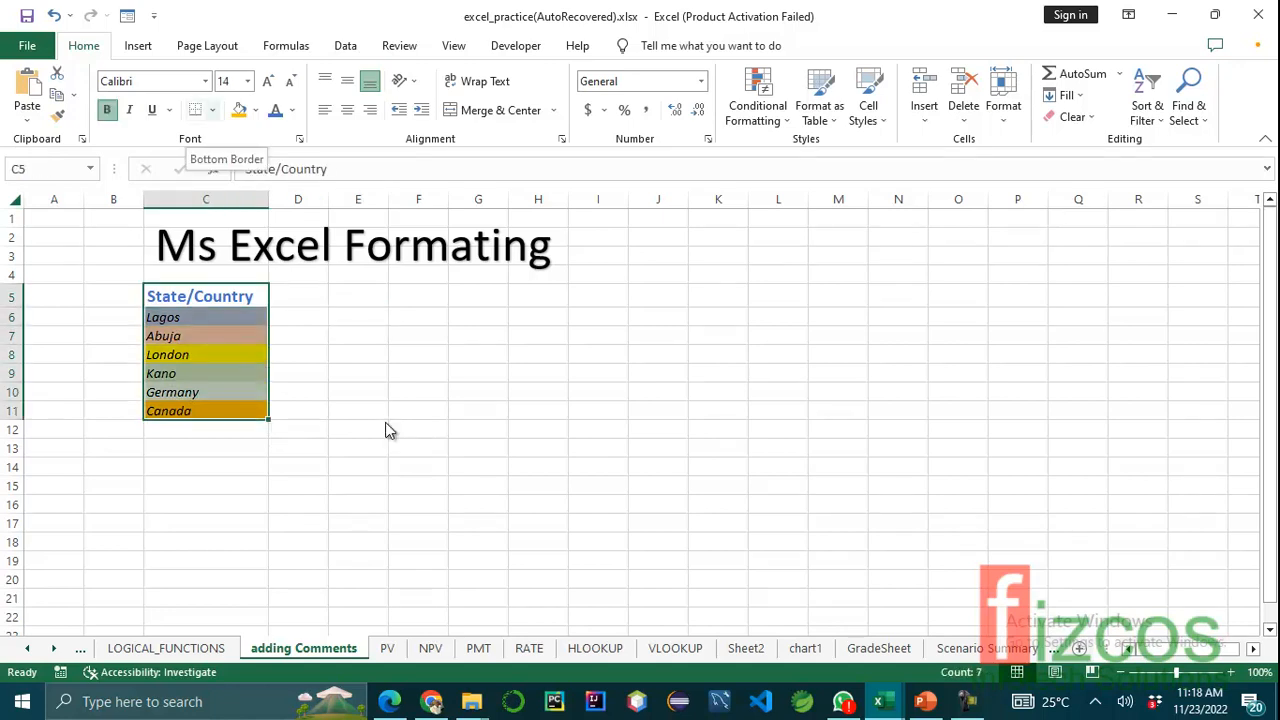
{"action": "left_click", "coordinate": [212, 110]}
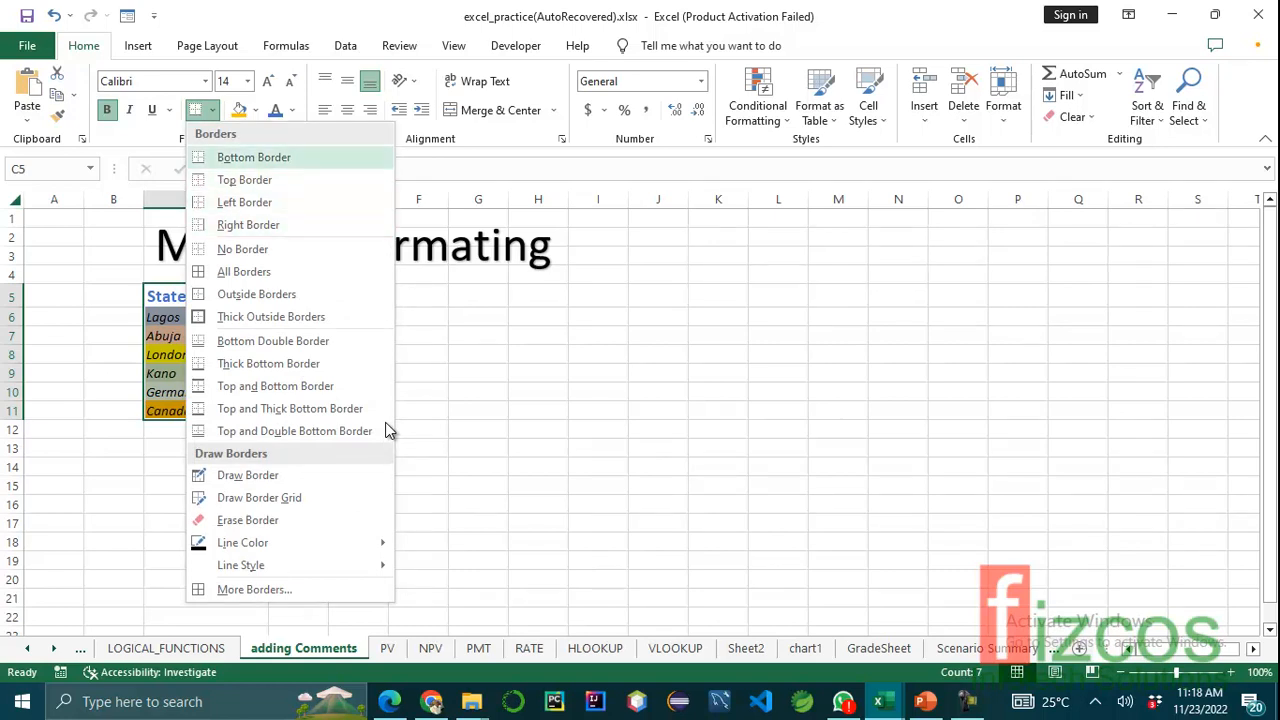
{"action": "left_click", "coordinate": [254, 157]}
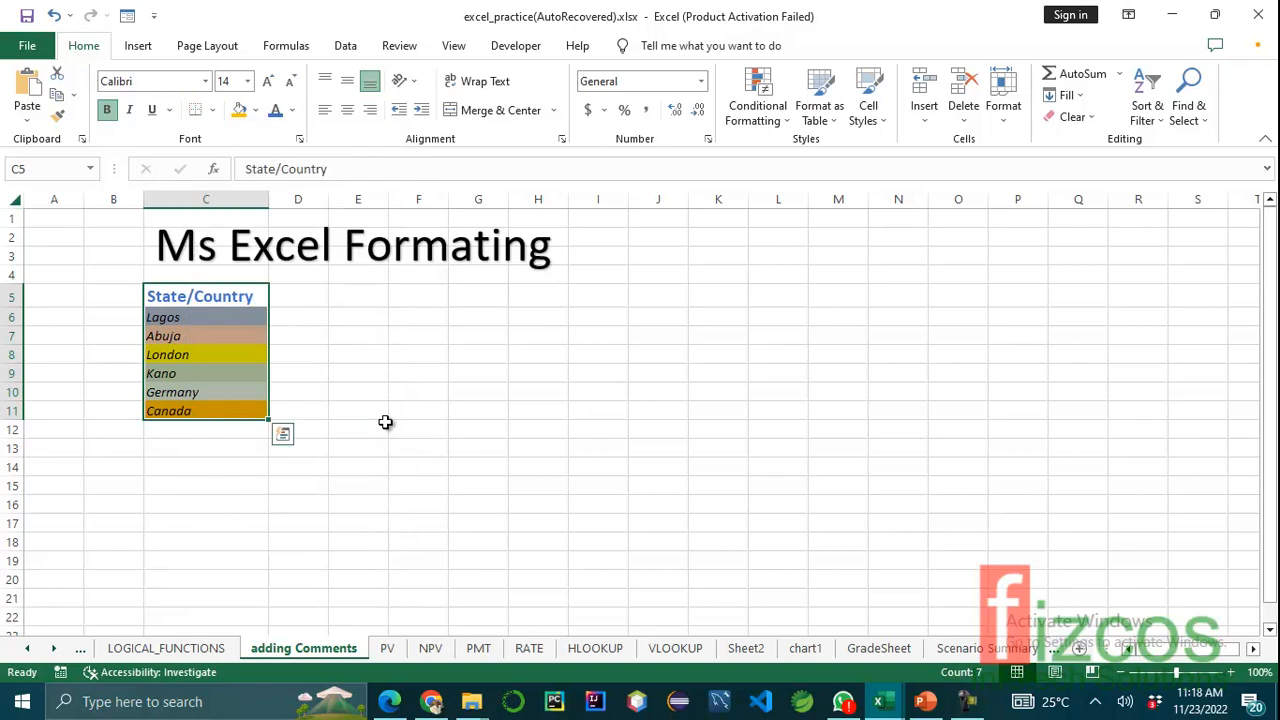
{"action": "left_click", "coordinate": [206, 504]}
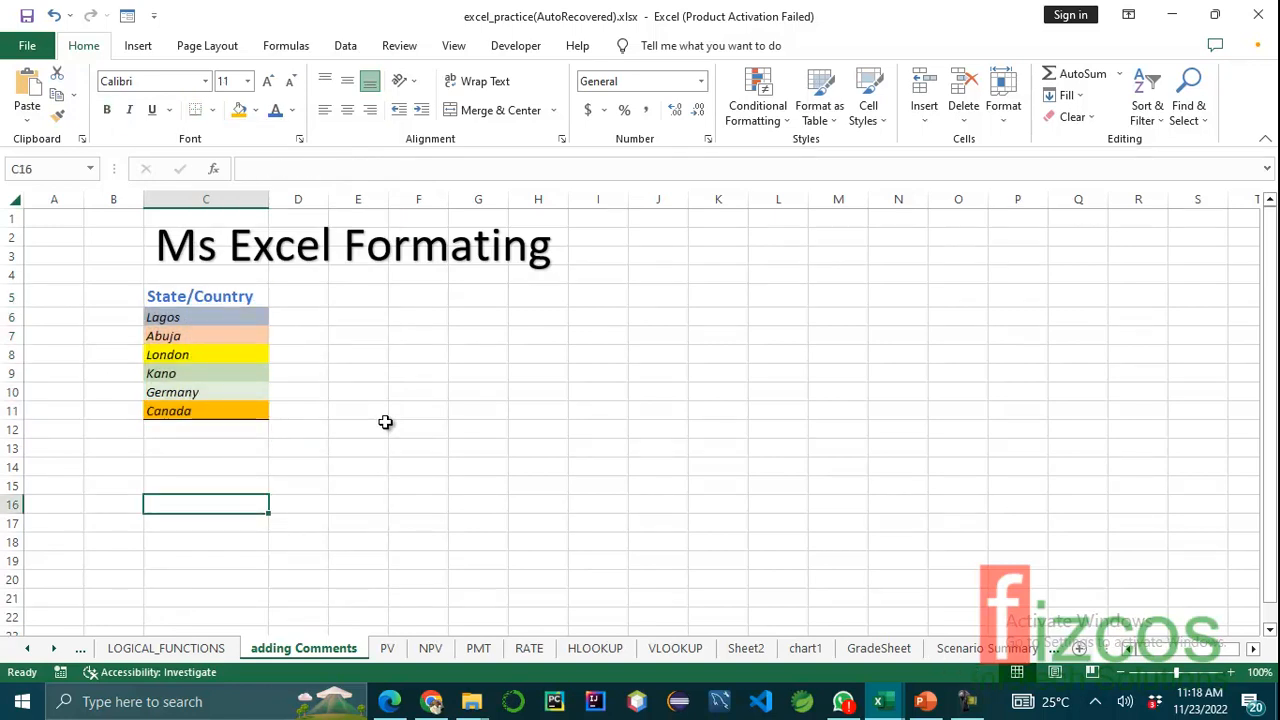
Apply a top border to the empty cell C16
{"action": "key", "text": "alt"}
{"action": "key", "text": "h"}
{"action": "key", "text": "b"}
{"action": "key", "text": "Down"}
{"action": "key", "text": "Down"}
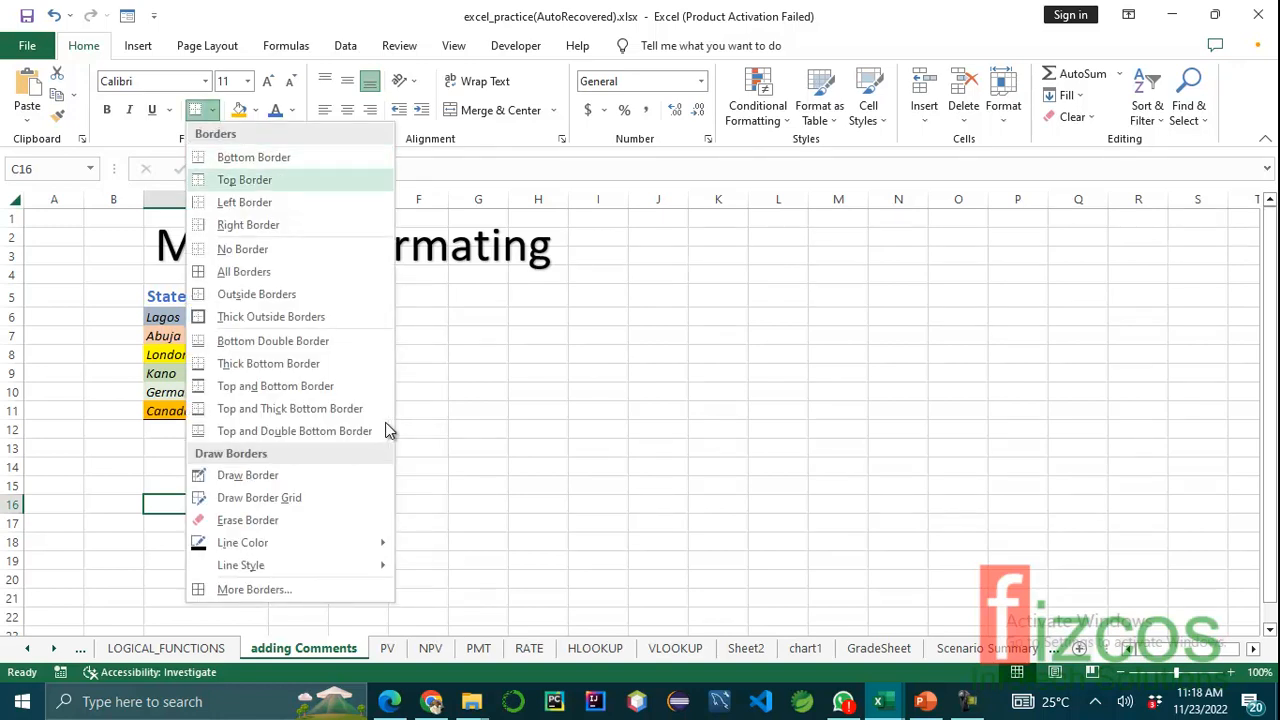
{"action": "key", "text": "Return"}
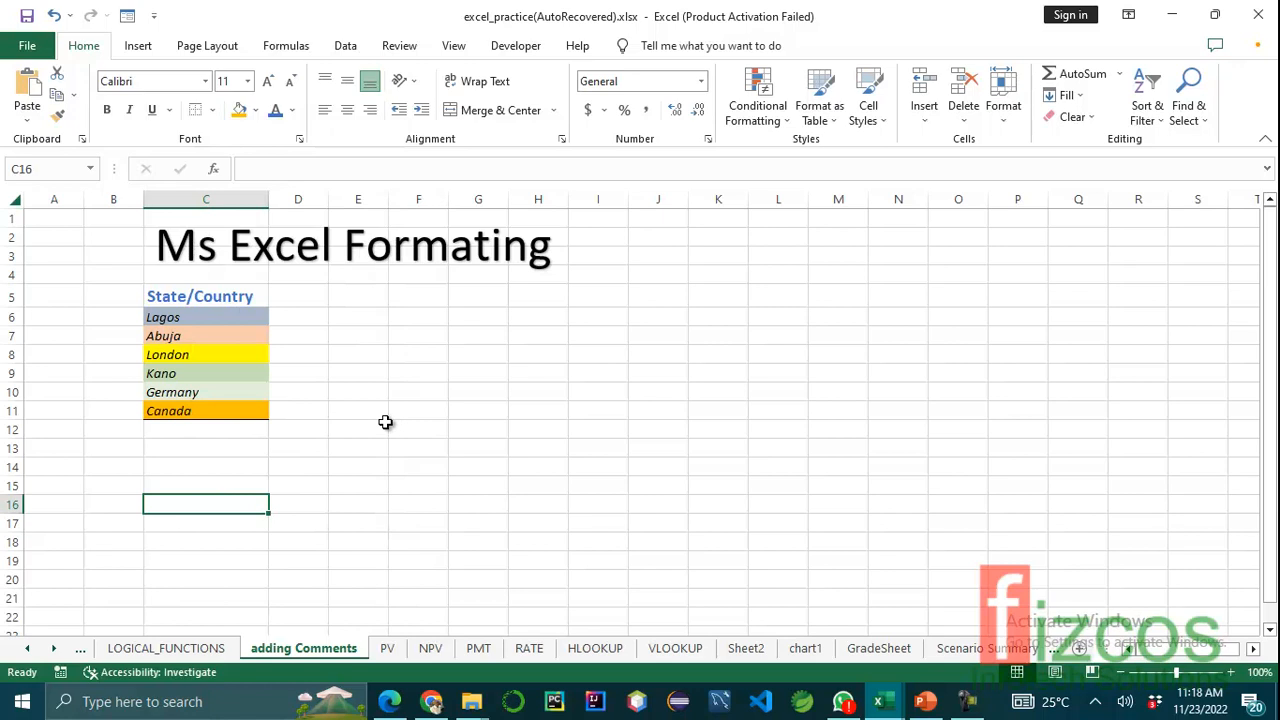
Try a top border directly beneath the State/Country heading, and undo the recent top borders
{"action": "key", "text": "ctrl+Up"}
{"action": "key", "text": "ctrl+Up"}
{"action": "key", "text": "shift+Down"}
{"action": "key", "text": "shift+Down"}
{"action": "key", "text": "shift+Down"}
{"action": "key", "text": "shift+Down"}
{"action": "key", "text": "shift+Down"}
{"action": "key", "text": "shift+Down"}
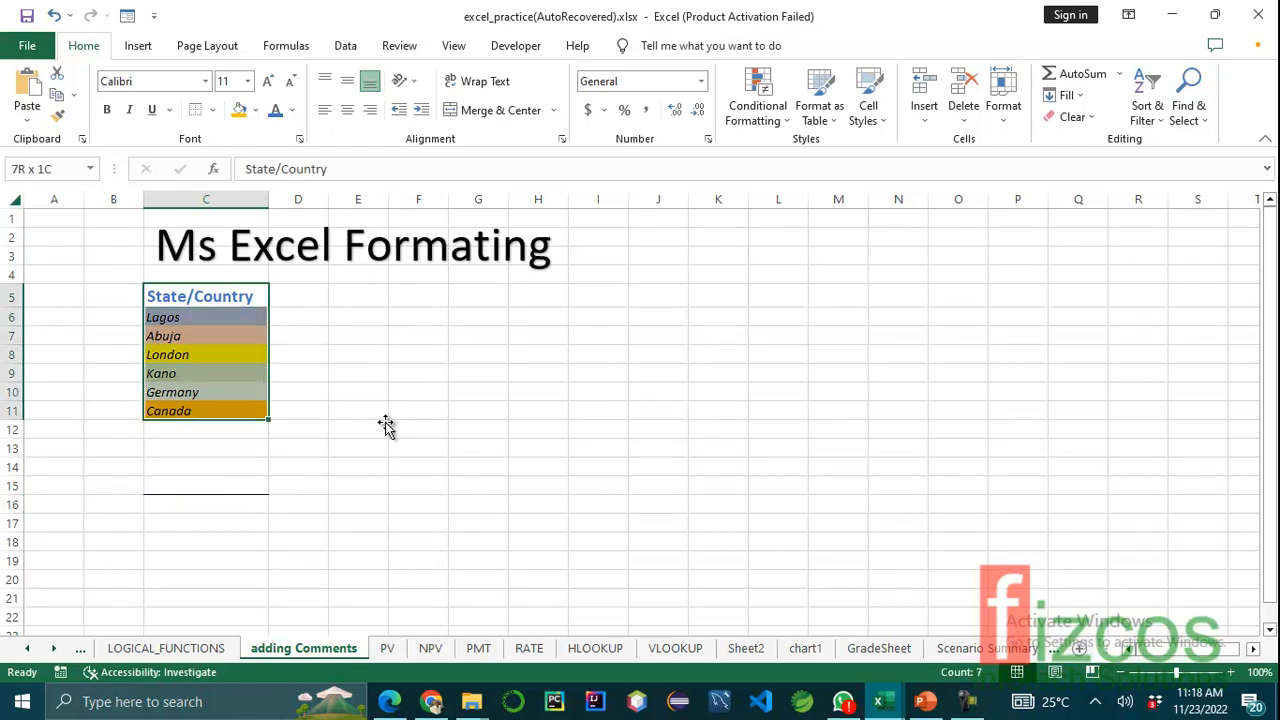
{"action": "key", "text": "Down"}
{"action": "key", "text": "Down"}
{"action": "key", "text": "Down"}
{"action": "key", "text": "Down"}
{"action": "key", "text": "Down"}
{"action": "key", "text": "Down"}
{"action": "key", "text": "Down"}
{"action": "key", "text": "Down"}
{"action": "key", "text": "Down"}
{"action": "key", "text": "Down"}
{"action": "key", "text": "Down"}
{"action": "key", "text": "Down"}
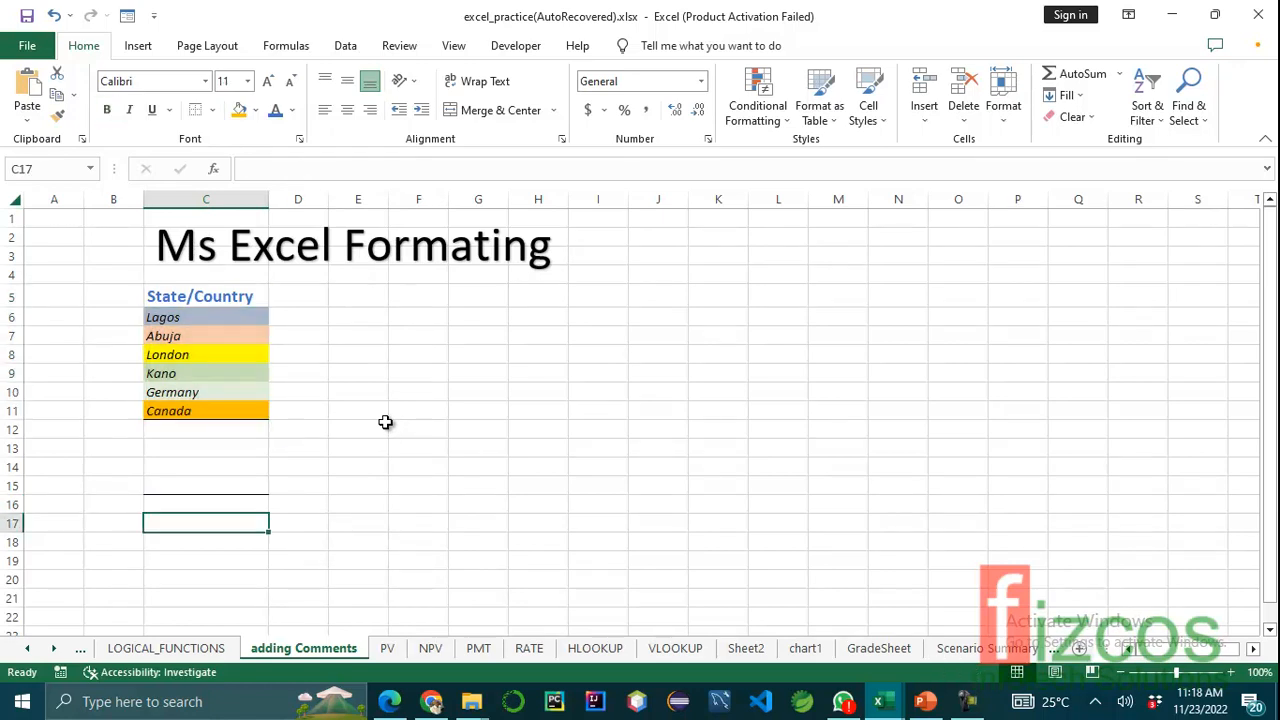
{"action": "key", "text": "Up"}
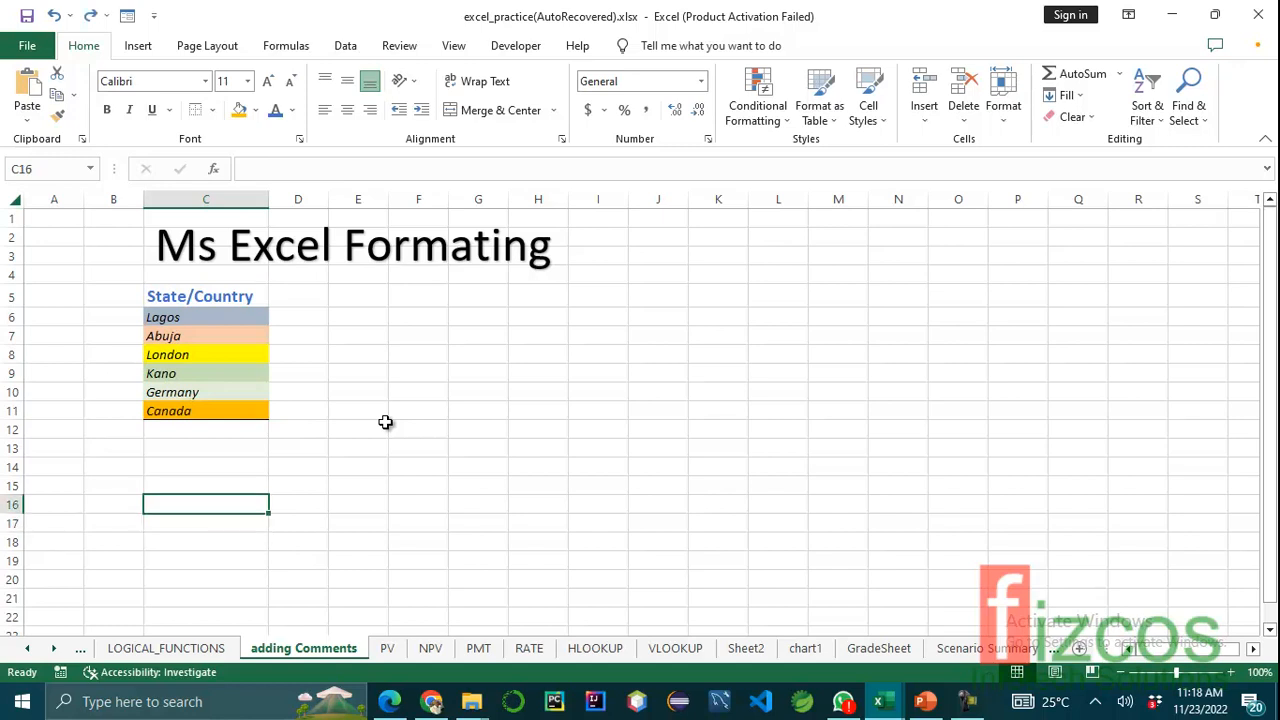
Apply a top border to the State/Country list in C5:C11
{"action": "key", "text": "Up"}
{"action": "key", "text": "Up"}
{"action": "key", "text": "Up"}
{"action": "key", "text": "Up"}
{"action": "key", "text": "Up"}
{"action": "key", "text": "Up"}
{"action": "key", "text": "Up"}
{"action": "key", "text": "Up"}
{"action": "key", "text": "Up"}
{"action": "key", "text": "Up"}
{"action": "key", "text": "Up"}
{"action": "key", "text": "shift+Down"}
{"action": "key", "text": "shift+Down"}
{"action": "key", "text": "shift+Down"}
{"action": "key", "text": "shift+Down"}
{"action": "key", "text": "shift+Down"}
{"action": "key", "text": "shift+Down"}
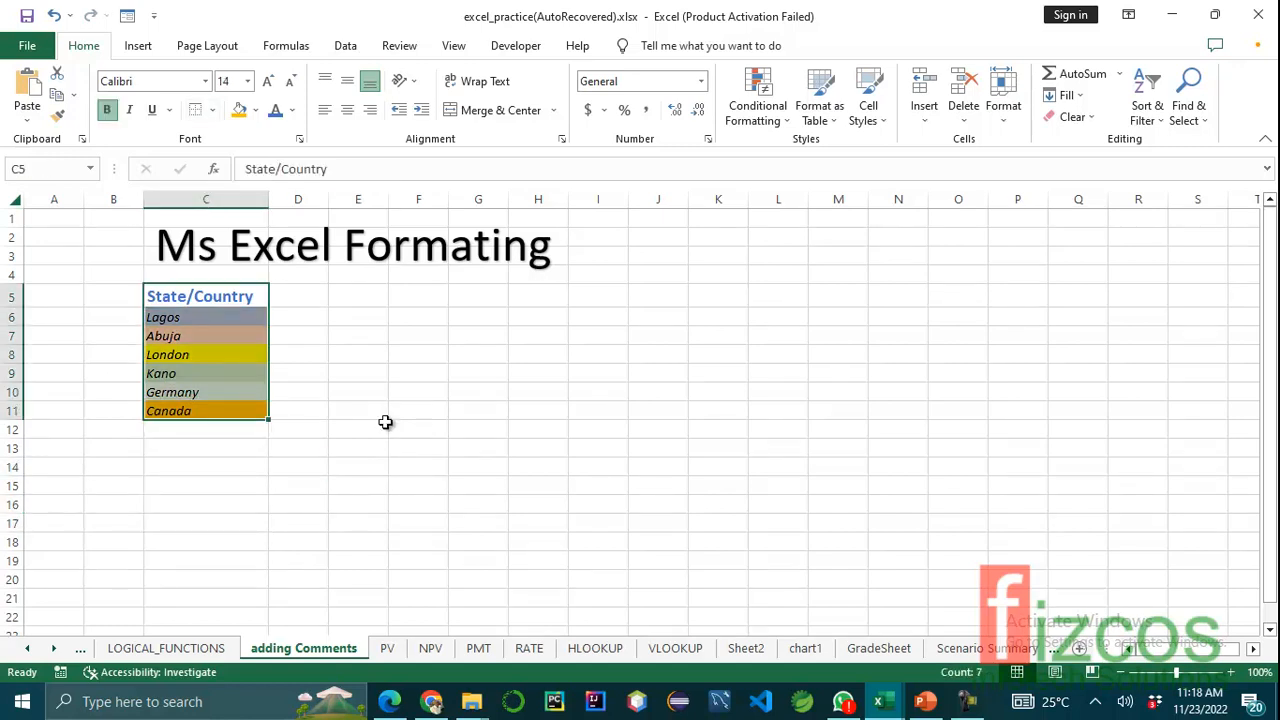
{"action": "left_click", "coordinate": [385, 420]}
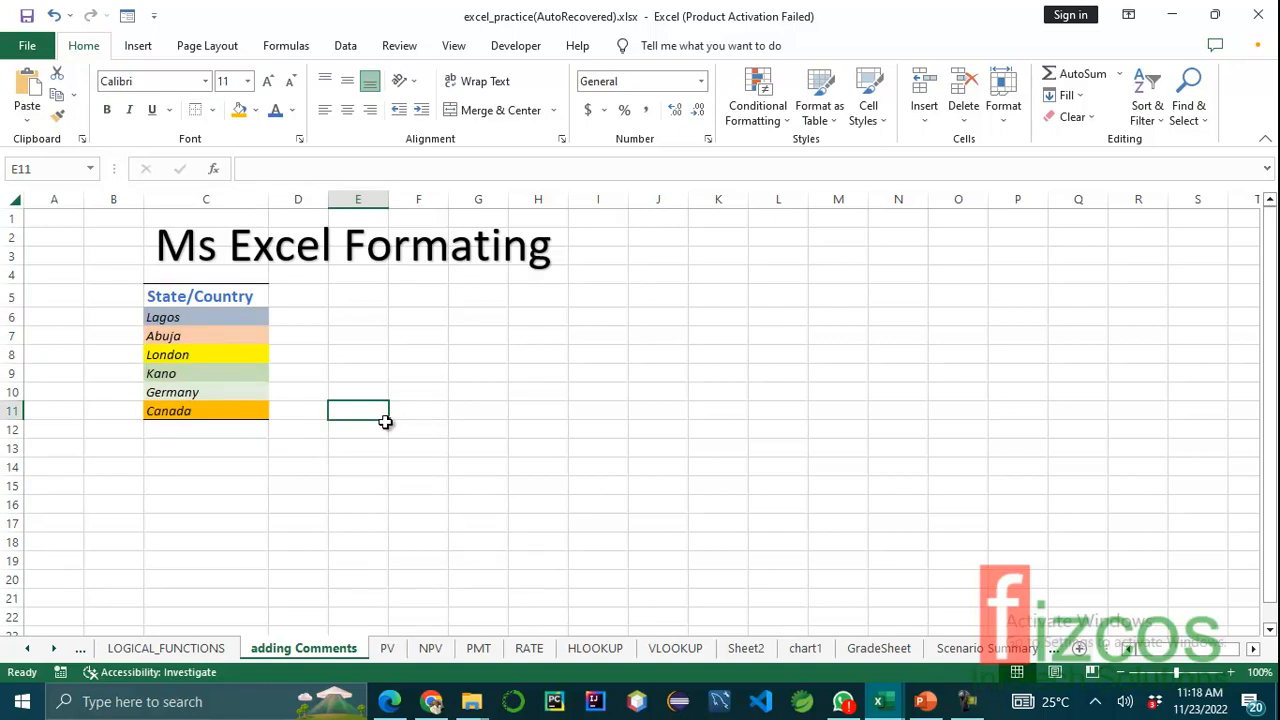
Apply a left border to the State/Country list in C5:C11
{"action": "key", "text": "Left"}
{"action": "key", "text": "Left"}
{"action": "key", "text": "Up"}
{"action": "key", "text": "Up"}
{"action": "key", "text": "Up"}
{"action": "key", "text": "Up"}
{"action": "key", "text": "Up"}
{"action": "key", "text": "Up"}
{"action": "key", "text": "shift+Down"}
{"action": "key", "text": "shift+Down"}
{"action": "key", "text": "shift+Down"}
{"action": "key", "text": "shift+Down"}
{"action": "key", "text": "shift+Down"}
{"action": "key", "text": "shift+Down"}
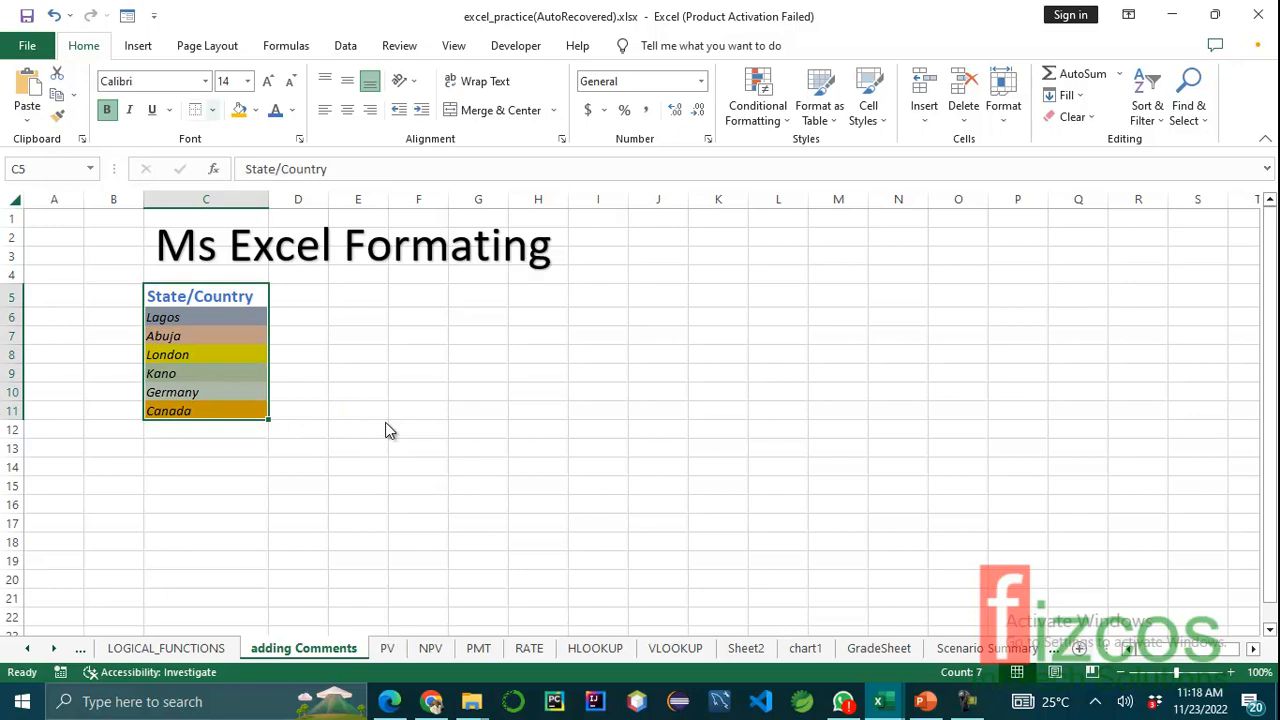
{"action": "key", "text": "alt+h"}
{"action": "key", "text": "b"}
{"action": "key", "text": "Down"}
{"action": "key", "text": "Down"}
{"action": "key", "text": "Down"}
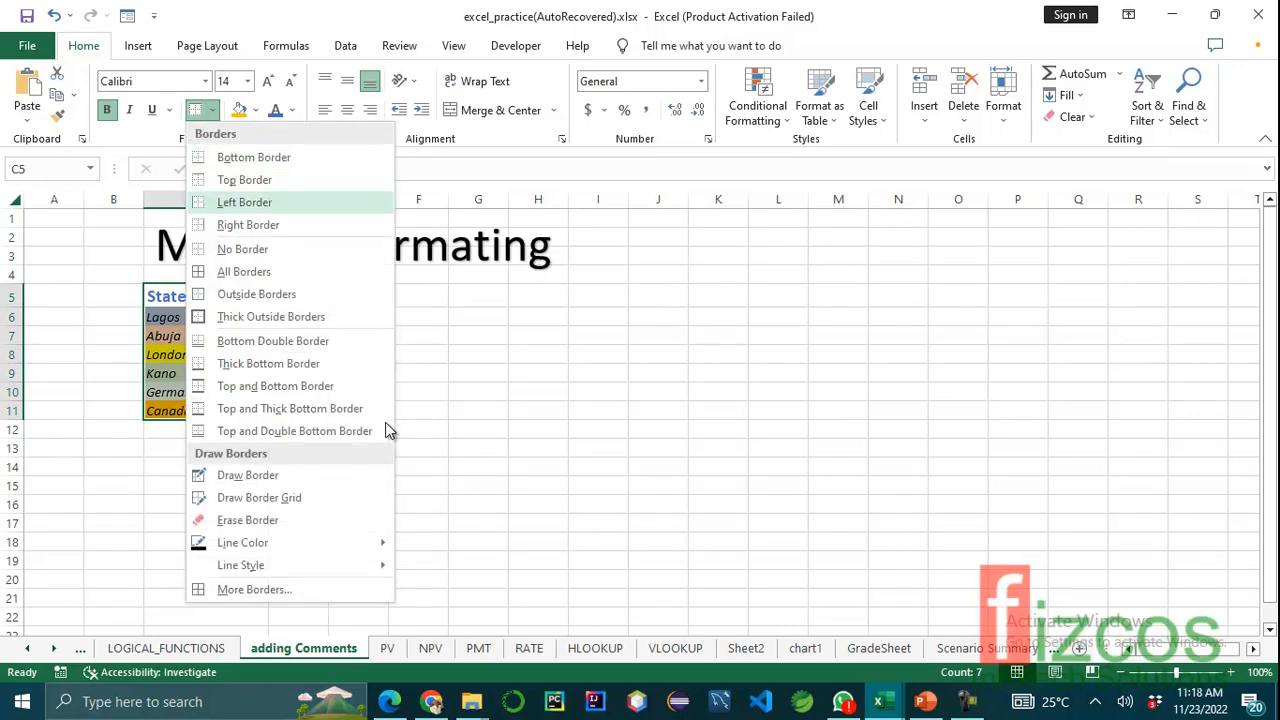
{"action": "key", "text": "Return"}
{"action": "key", "text": "Down"}
{"action": "key", "text": "Down"}
{"action": "key", "text": "Down"}
{"action": "key", "text": "Down"}
{"action": "key", "text": "Down"}
{"action": "key", "text": "Down"}
{"action": "key", "text": "Down"}
{"action": "key", "text": "Down"}
{"action": "key", "text": "Down"}
{"action": "key", "text": "Down"}
{"action": "key", "text": "Down"}
{"action": "key", "text": "Down"}
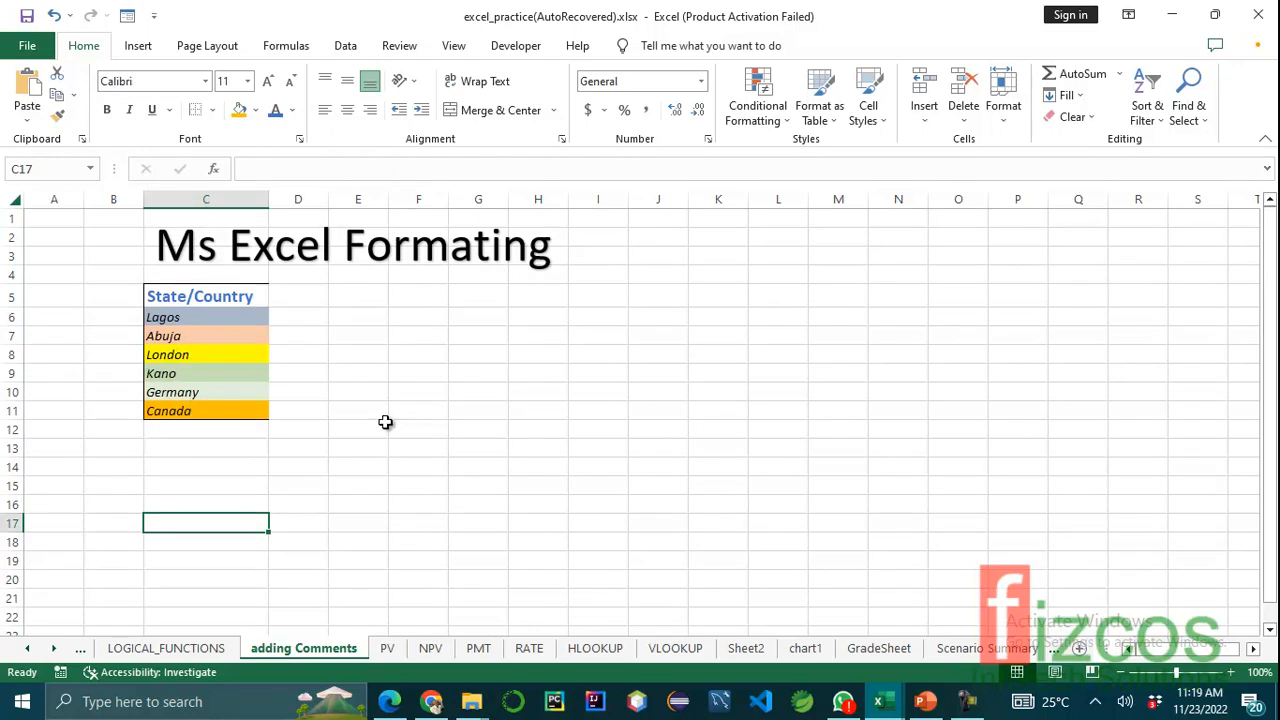
Apply a right border to the empty cell C17 and to the State/Country list in C5:C11
{"action": "key", "text": "alt+h"}
{"action": "key", "text": "b"}
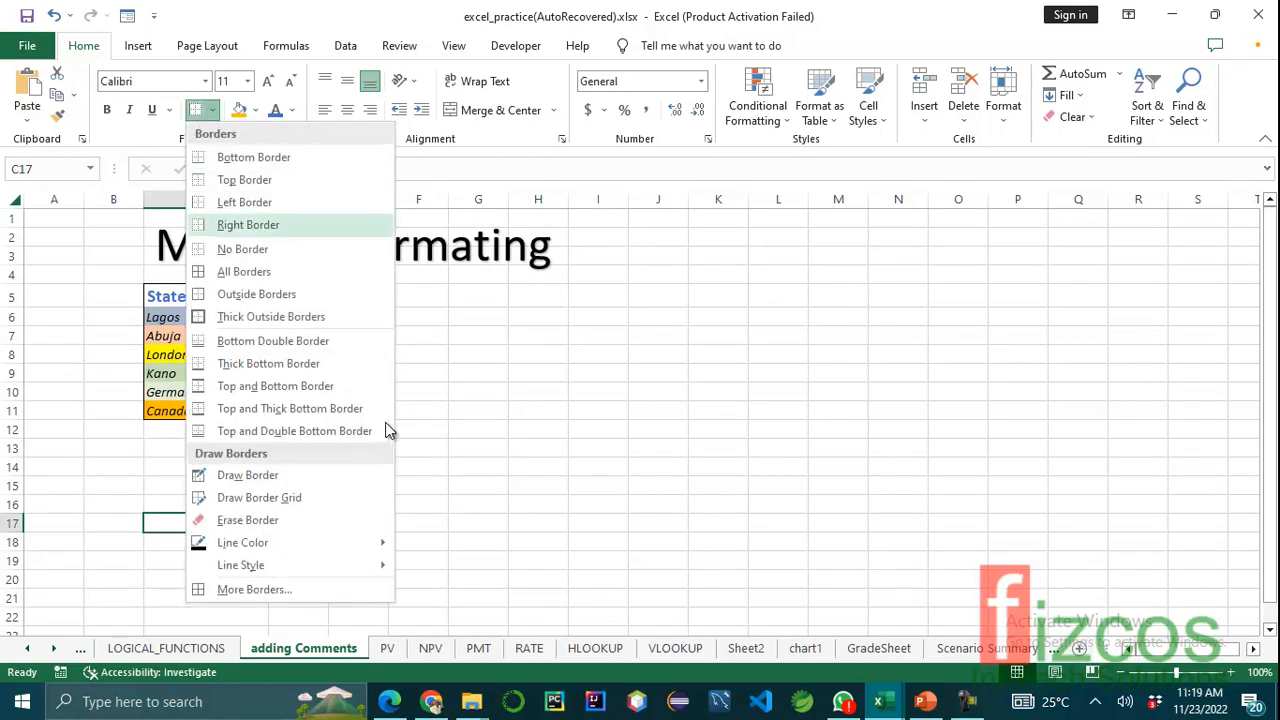
{"action": "key", "text": "Escape"}
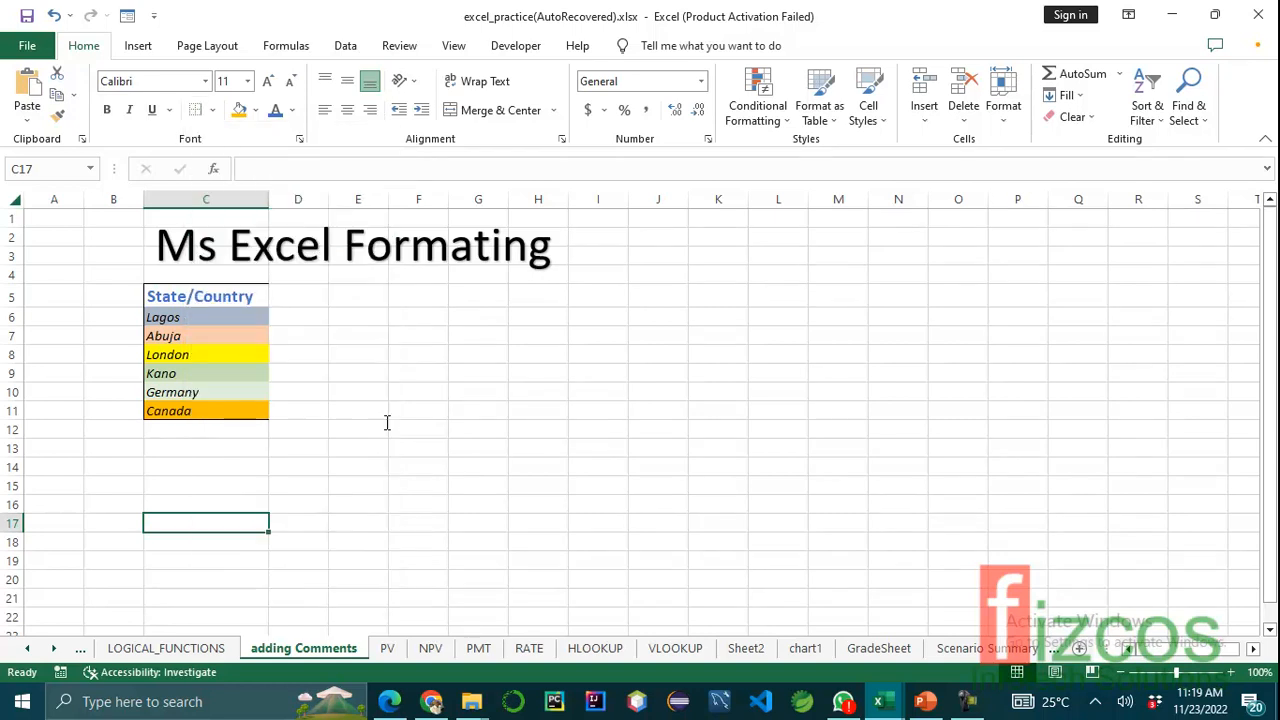
{"action": "left_click_drag", "start_coordinate": [205, 296], "coordinate": [205, 411]}
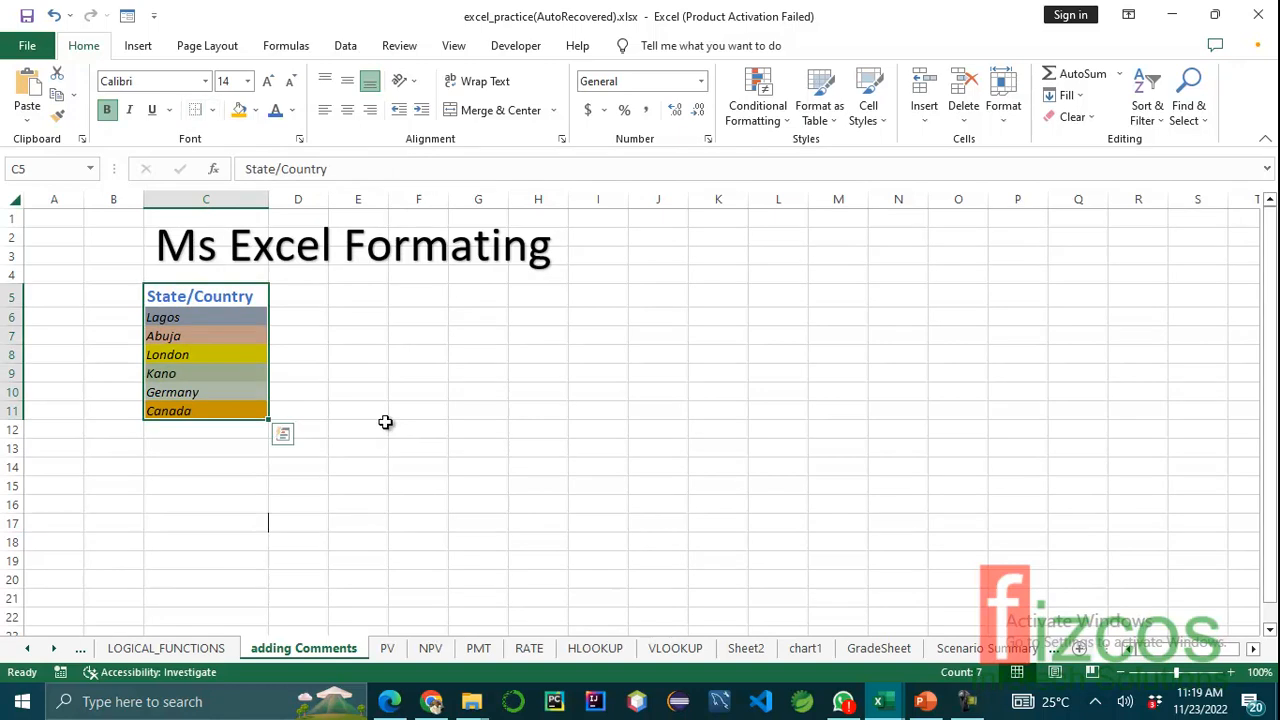
{"action": "left_click", "coordinate": [358, 373]}
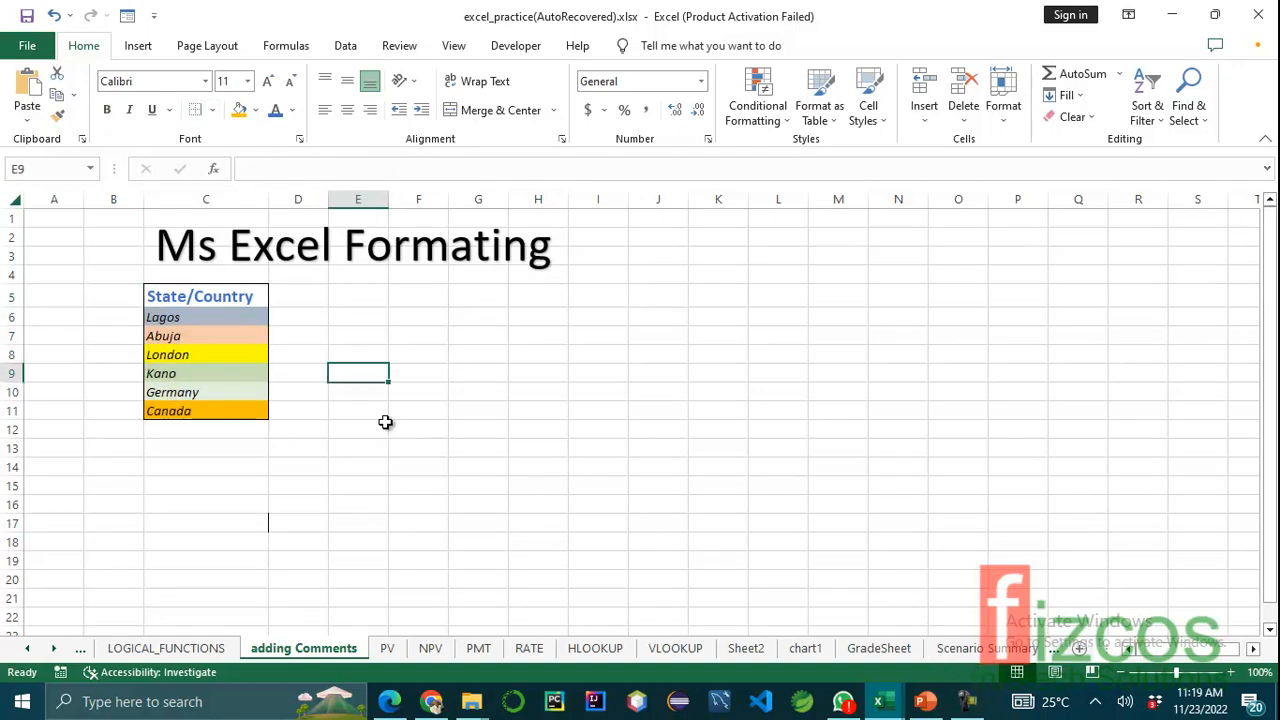
Apply All Borders to the State/Country list in C5:C11, giving every cell a border
{"action": "left_click_drag", "start_coordinate": [205, 296], "coordinate": [205, 411]}
{"action": "left_click", "coordinate": [212, 110]}
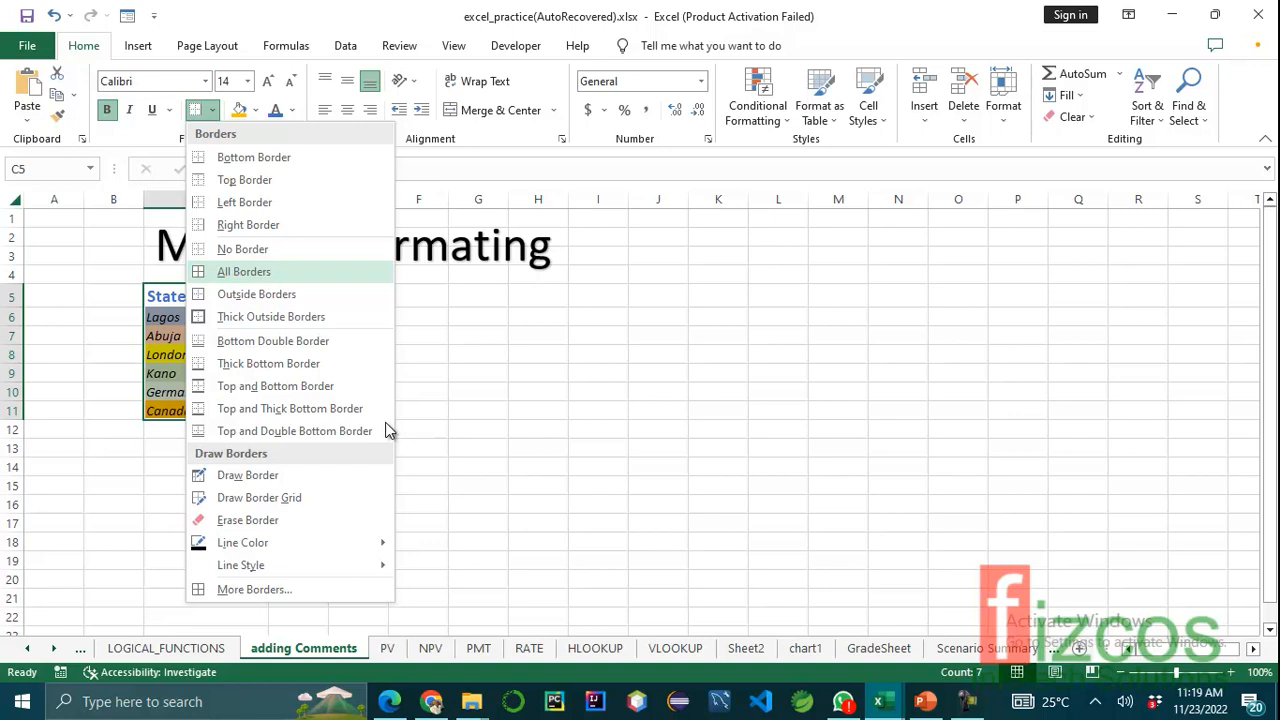
{"action": "left_click", "coordinate": [244, 272]}
{"action": "left_click", "coordinate": [205, 430]}
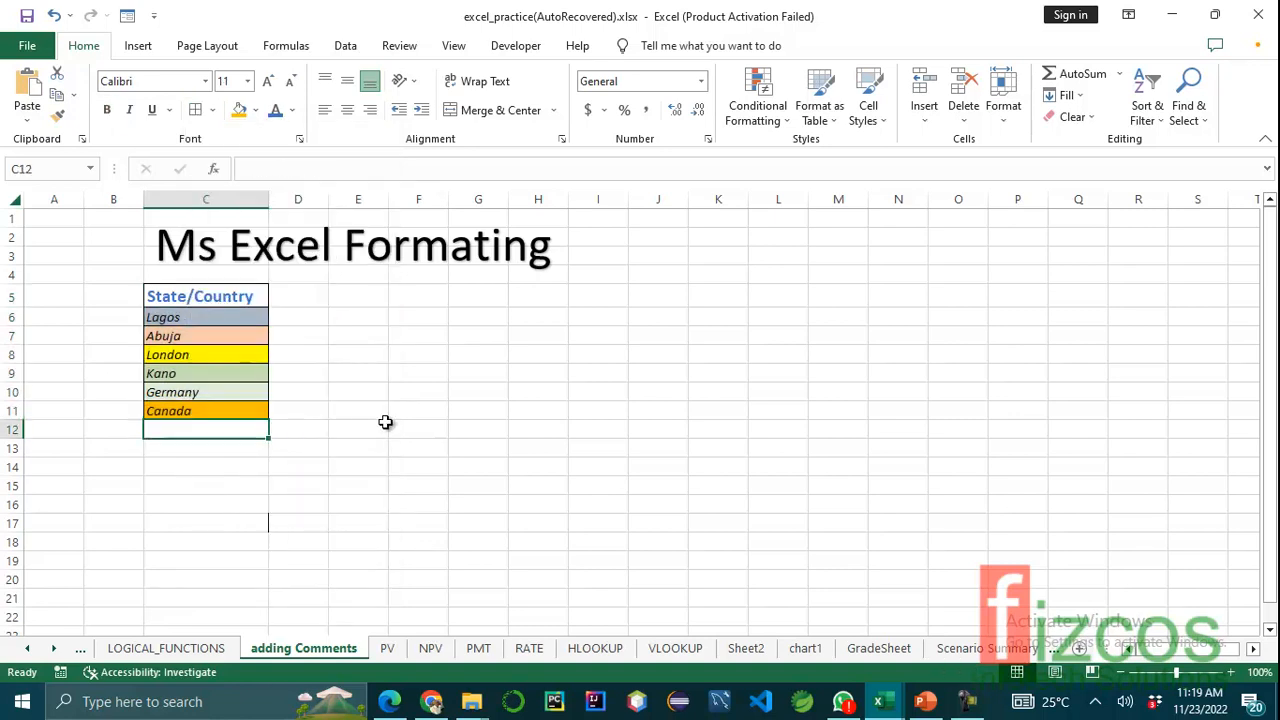
{"action": "left_click", "coordinate": [358, 355]}
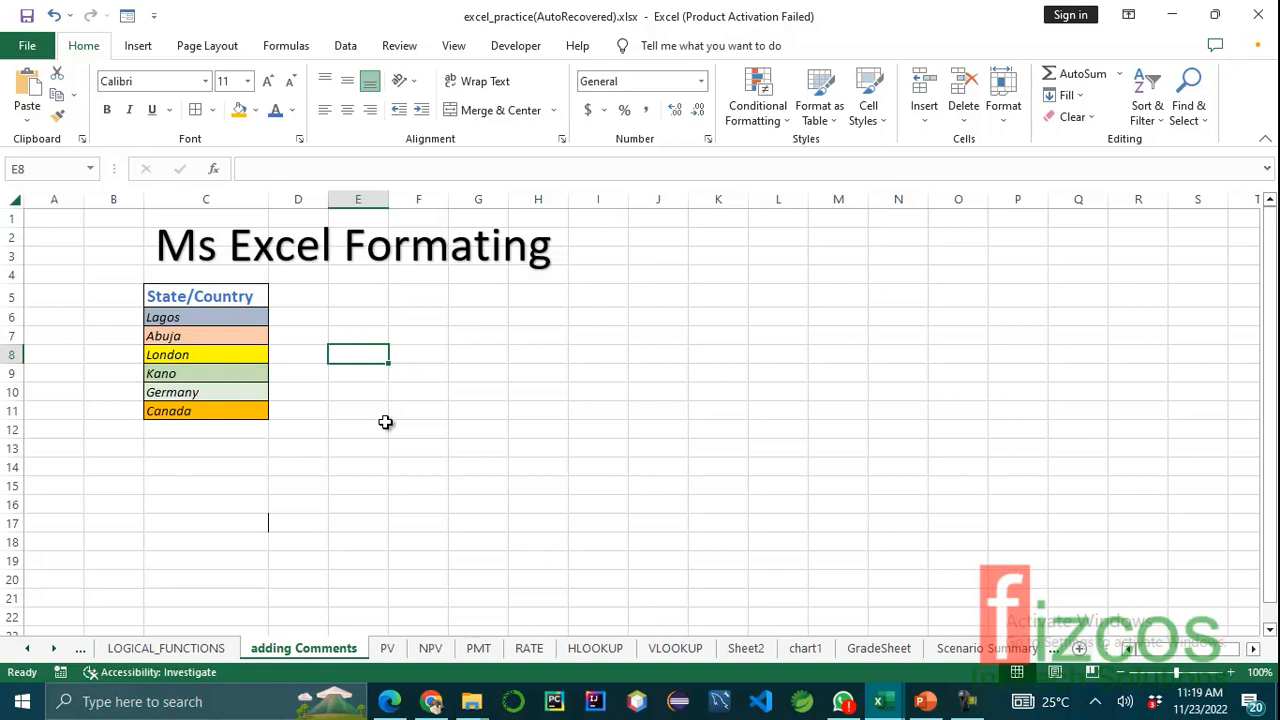